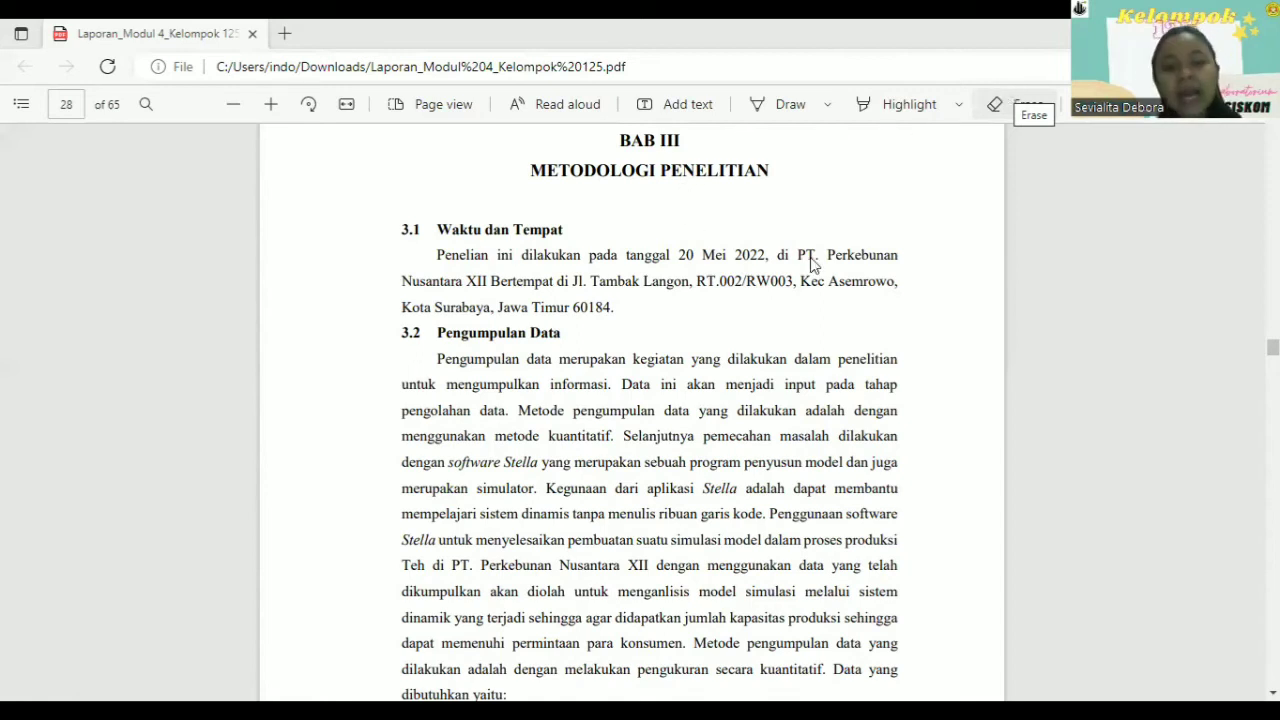
- Read BAB III of the report, covering the Pengumpulan Data section and the production data in Tabel 3.1
scroll(815, 266, "down", 2)
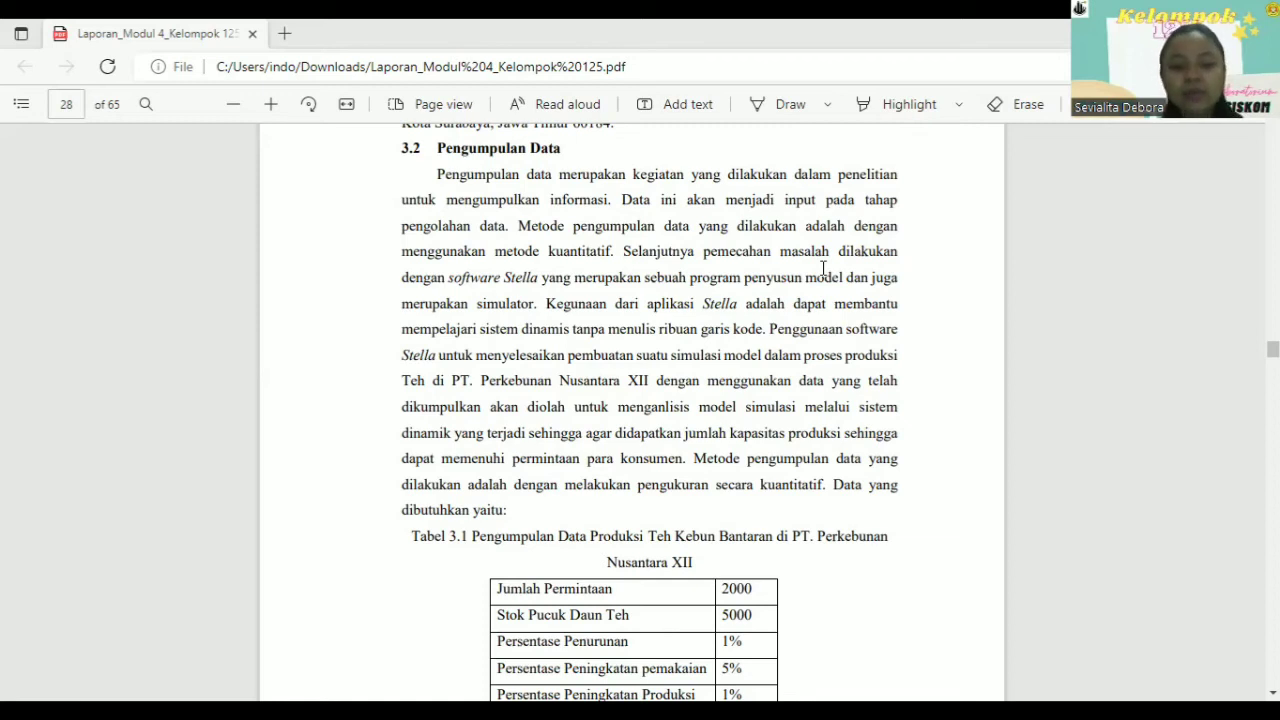
scroll(824, 268, "down", 3)
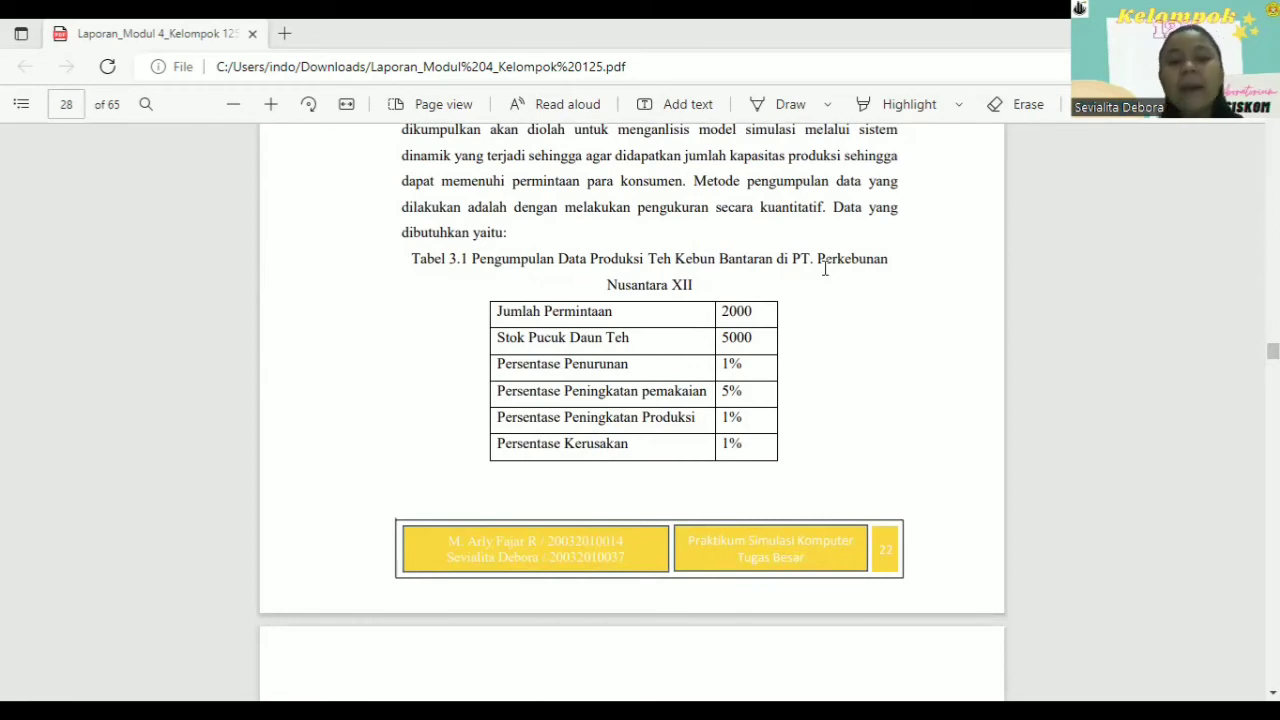
scroll(825, 268, "down", 6)
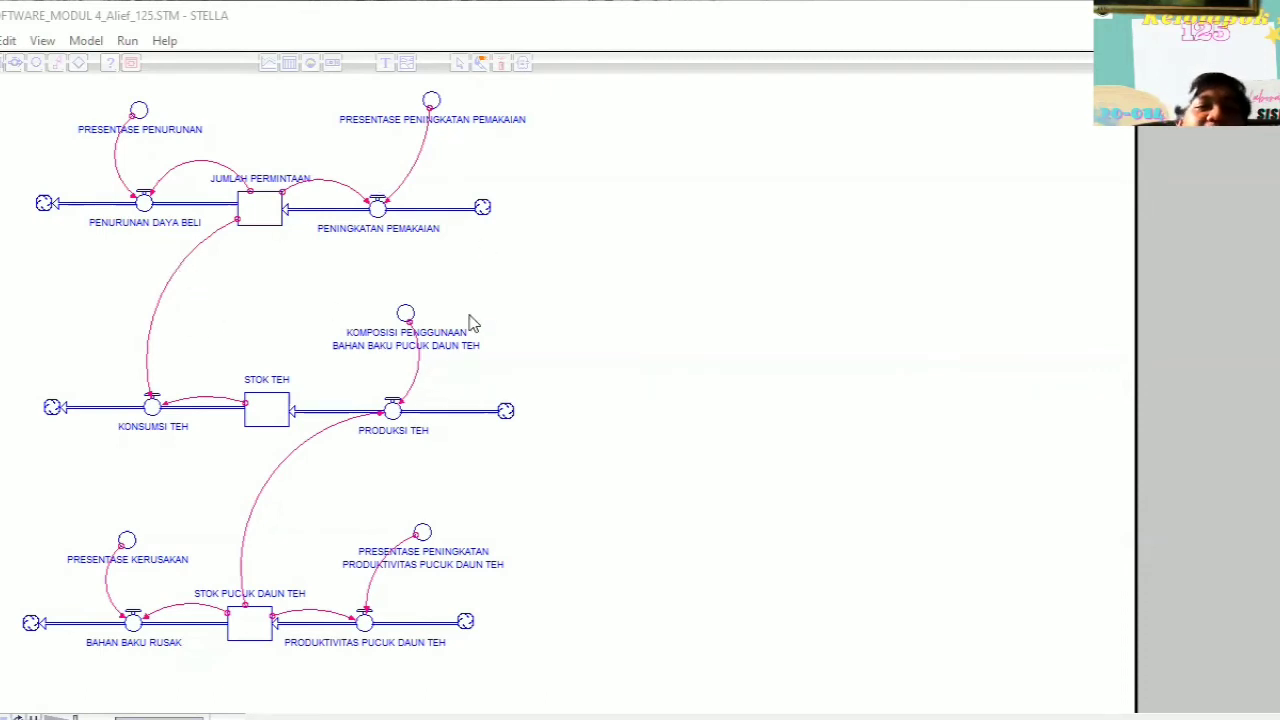
- Switch to the STELLA model and review the equations of the PRESENTASE PENURUNAN converter and the PENURUNAN DAYA BELI flow
left_click(1, 380)
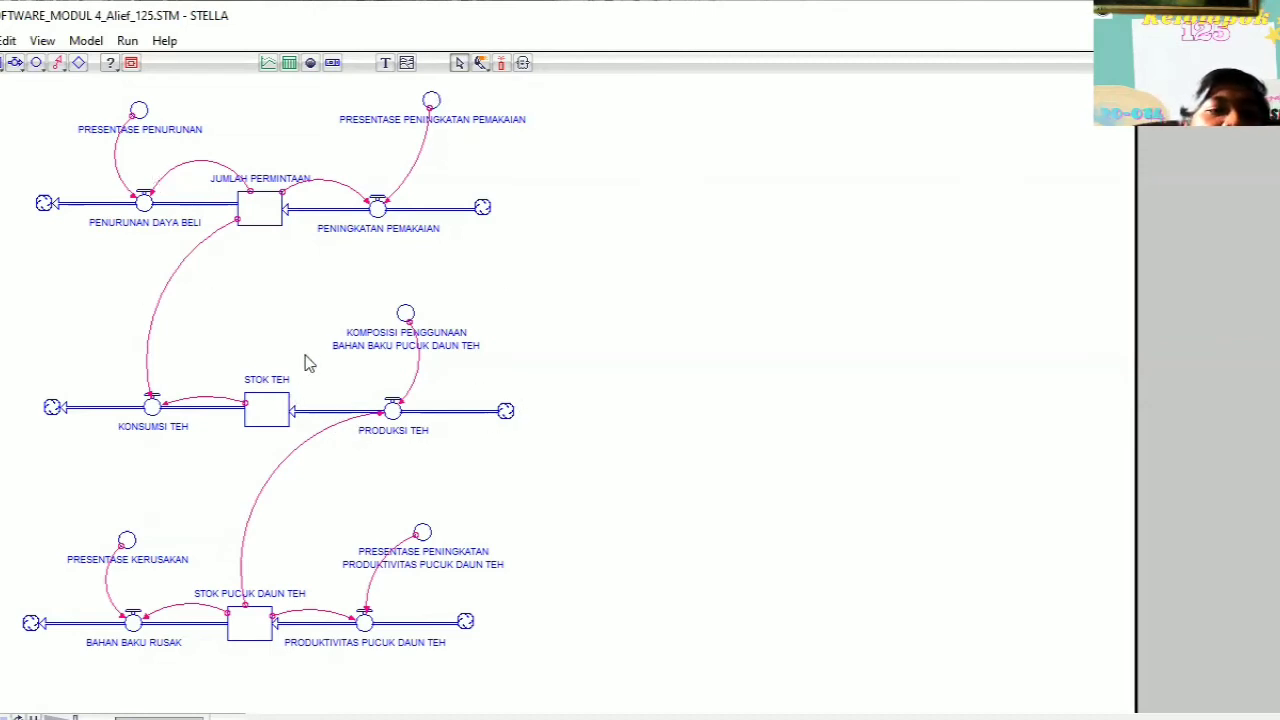
double_click(139, 110)
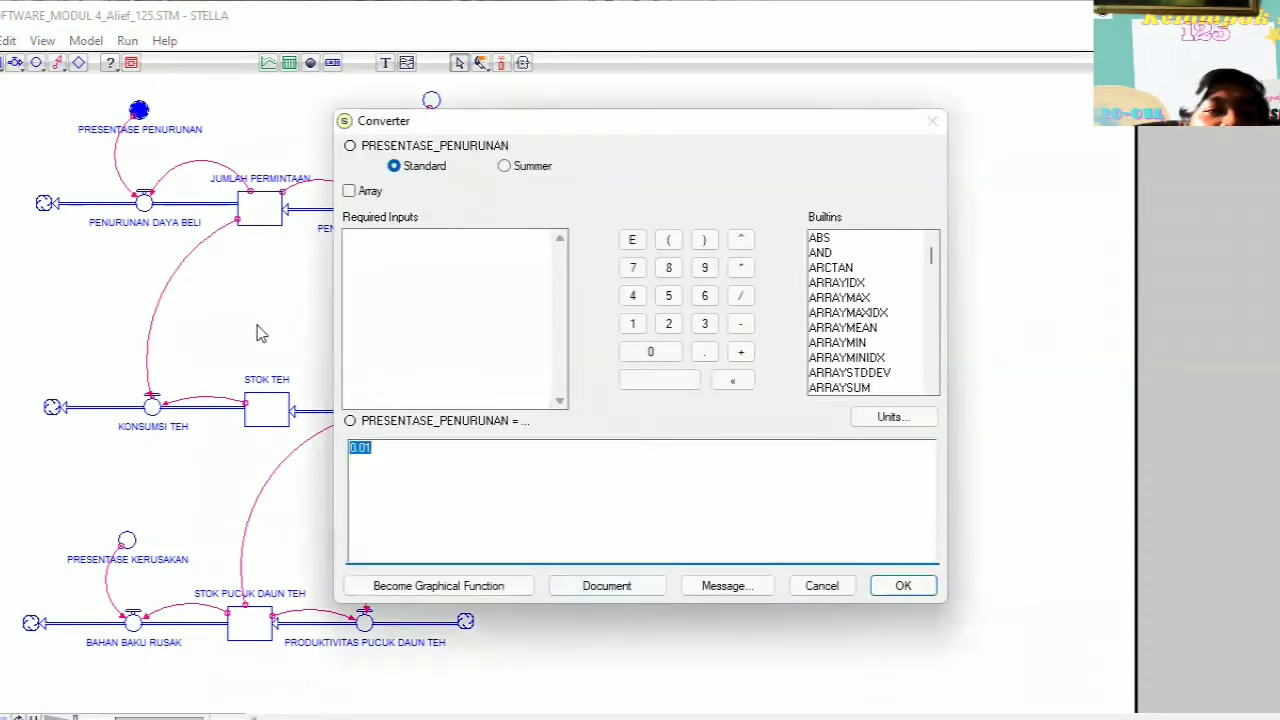
left_click(396, 461)
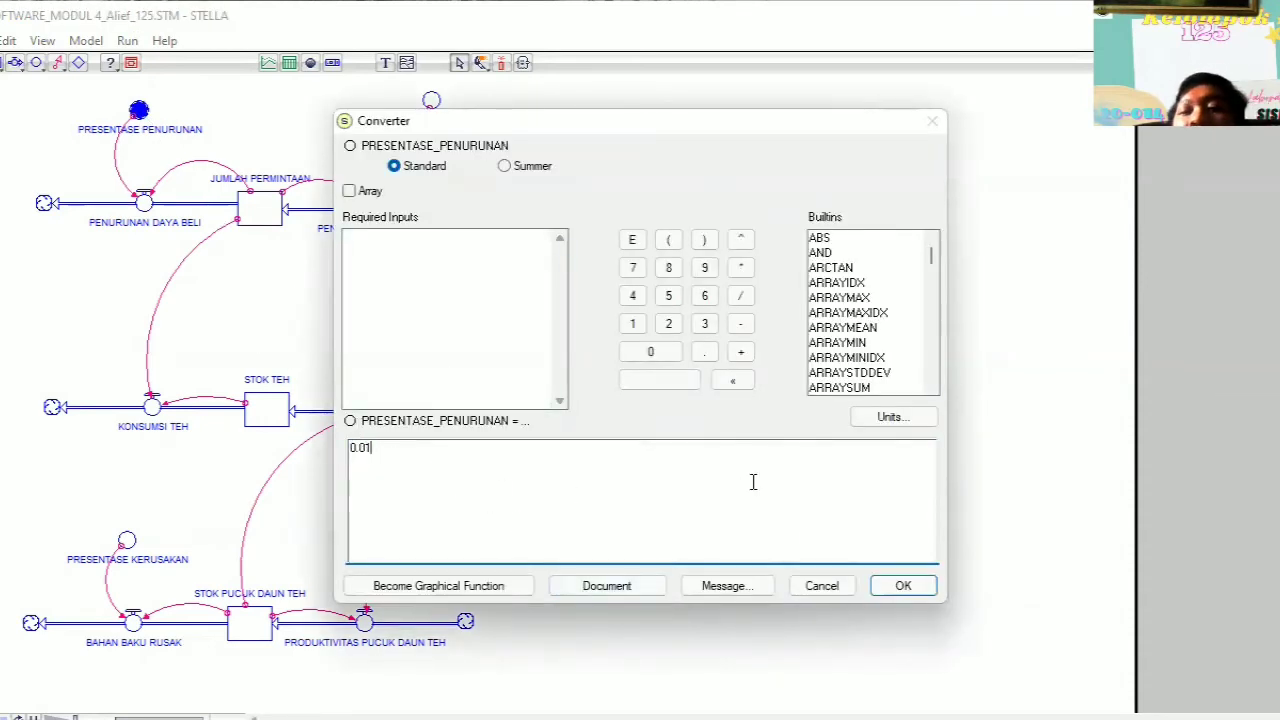
left_click(900, 585)
left_click(145, 203)
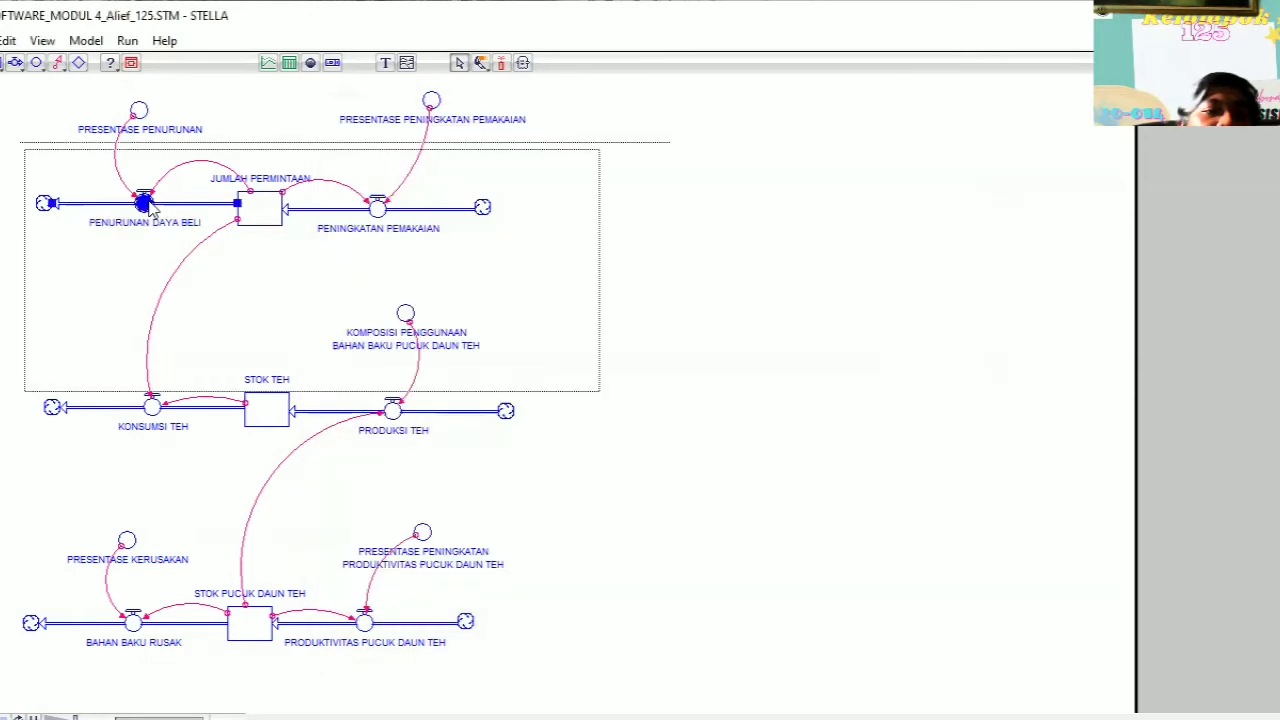
double_click(148, 205)
left_click(461, 508)
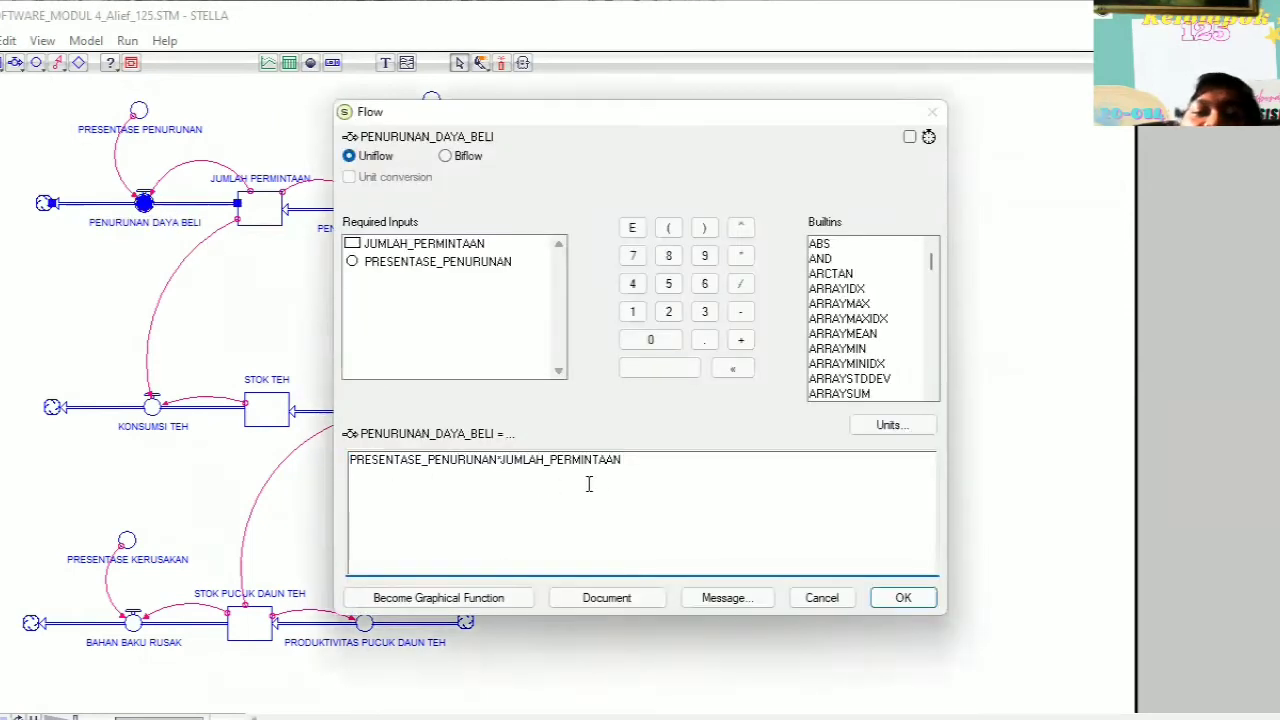
left_click(898, 597)
- Review the initial value of the JUMLAH PERMINTAAN stock and accept it as is
left_click(265, 214)
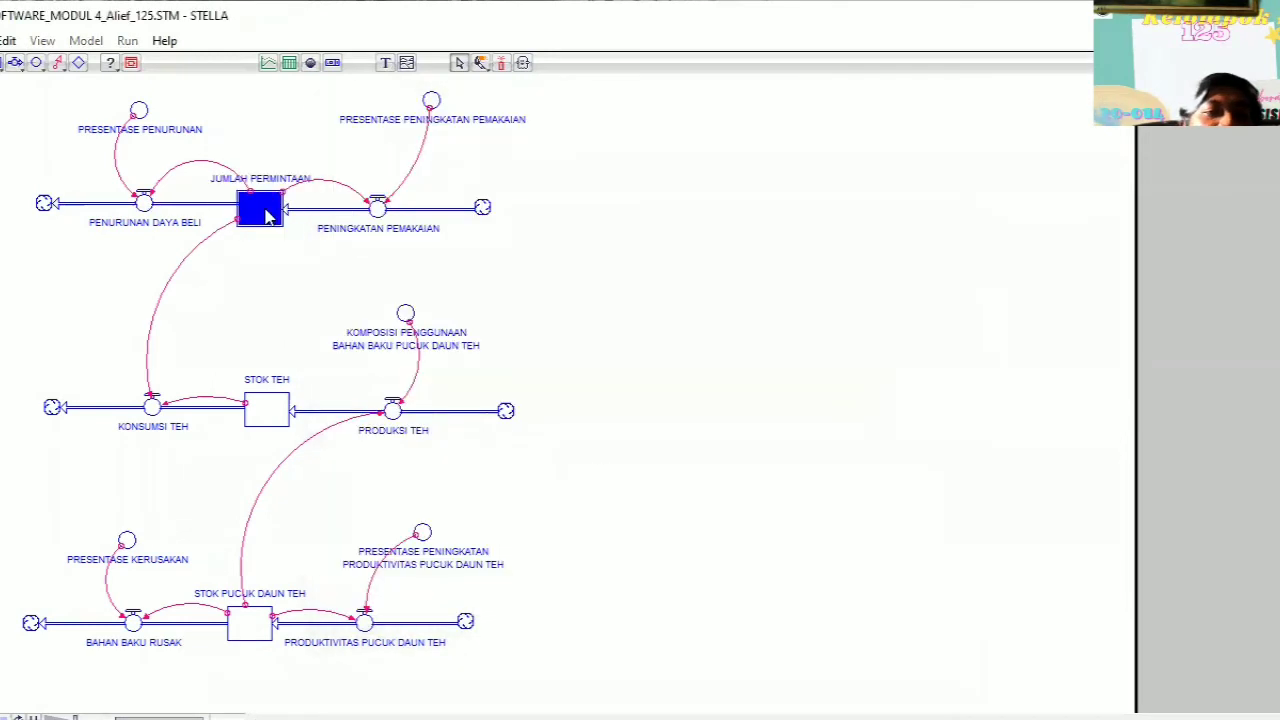
double_click(265, 214)
left_click(428, 470)
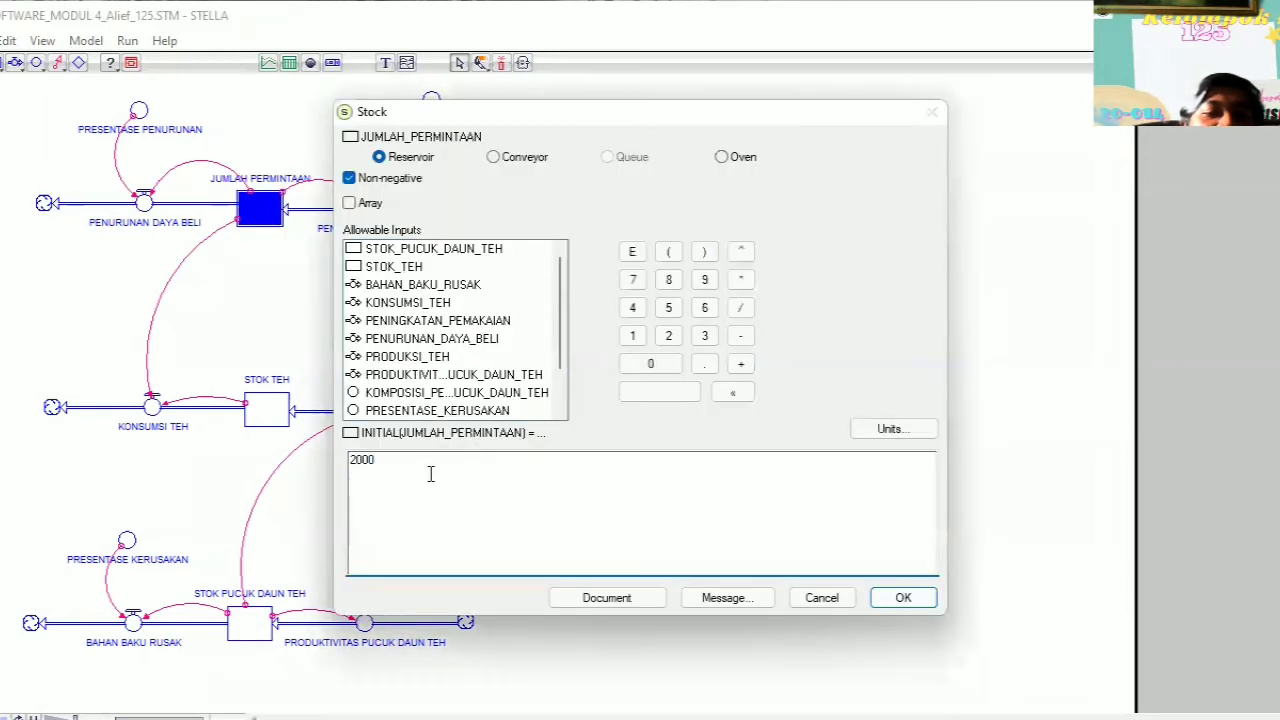
left_click(910, 597)
- Review the equations of the PRESENTASE PENINGKATAN PEMAKAIAN converter and the PENINGKATAN PEMAKAIAN flow
left_click(431, 101)
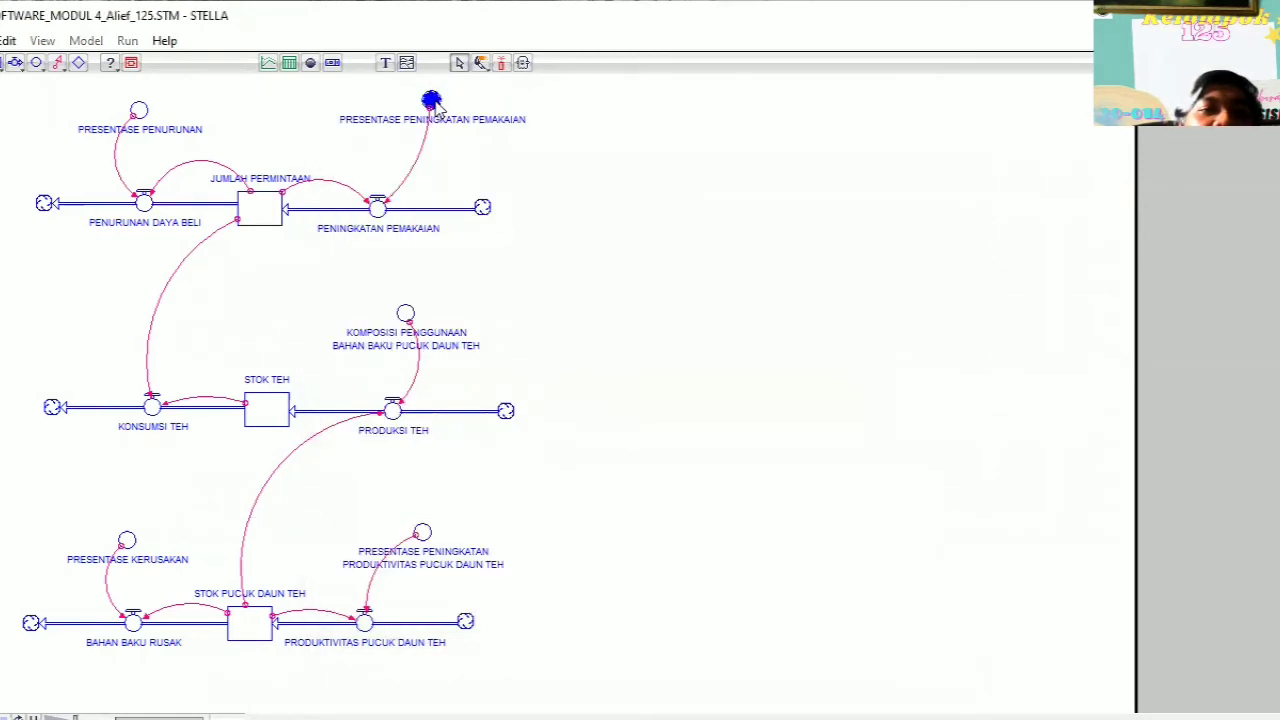
double_click(431, 101)
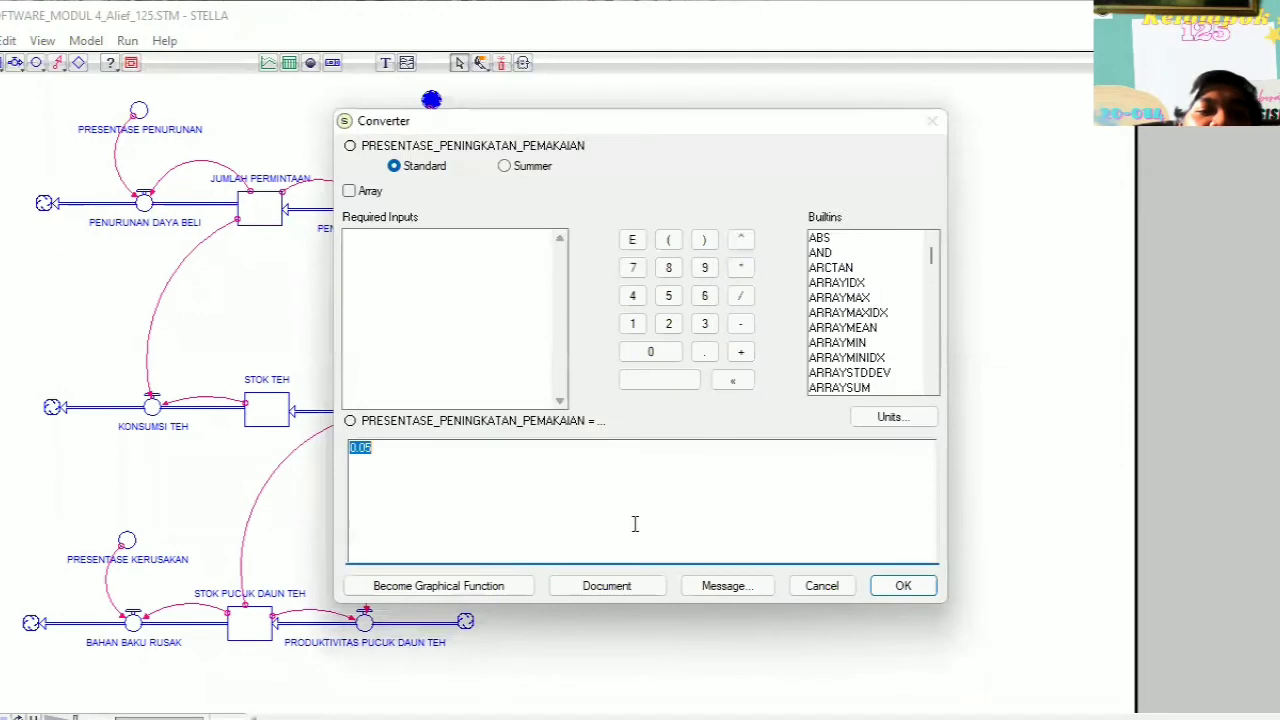
left_click(890, 584)
double_click(378, 208)
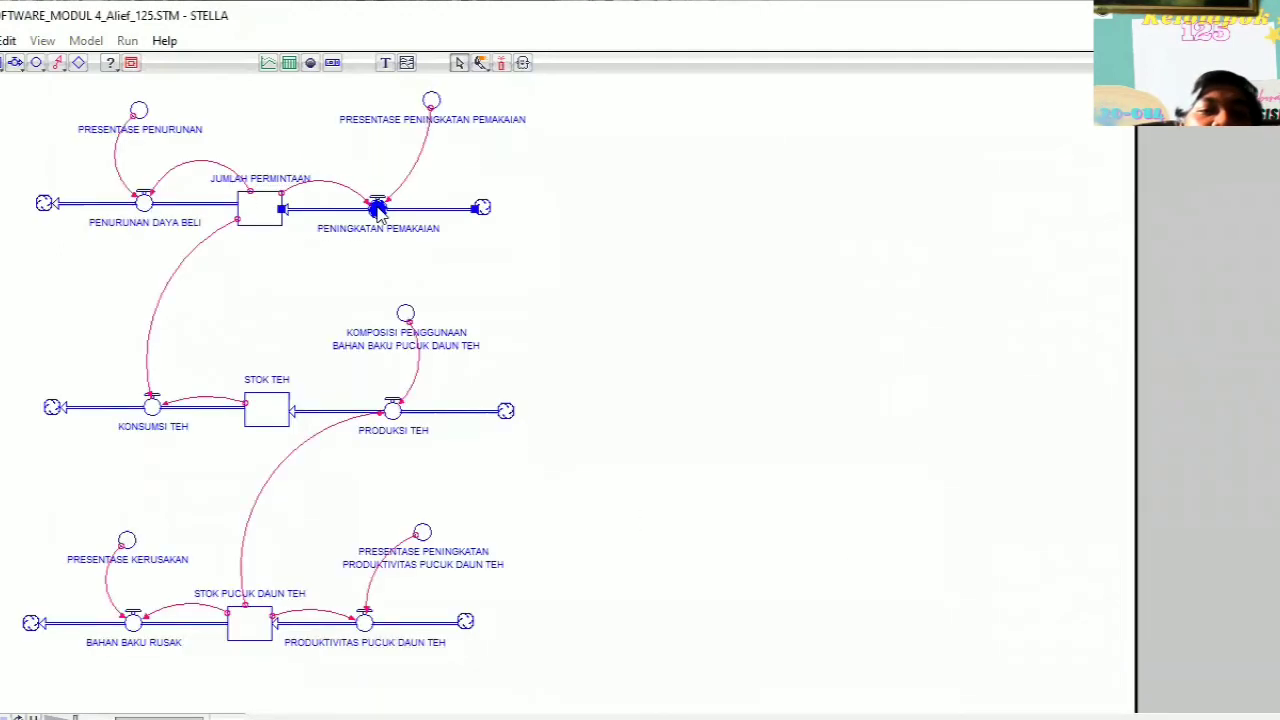
left_click(526, 496)
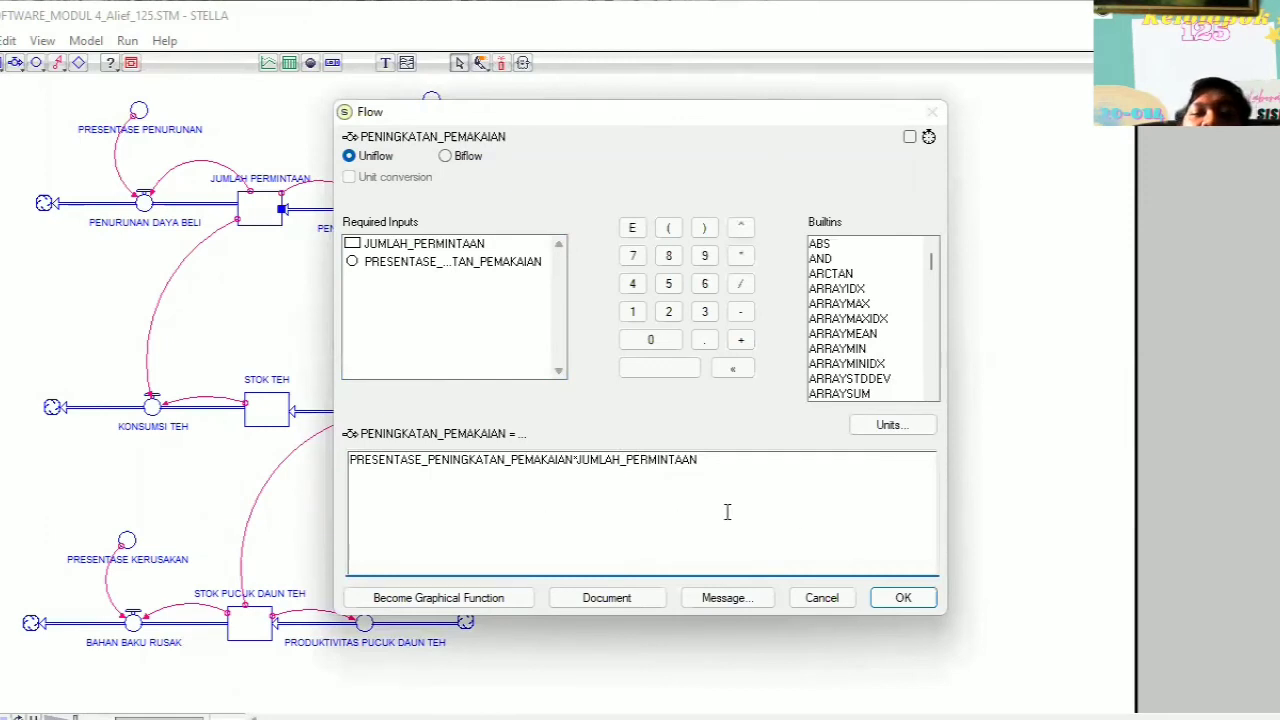
left_click(910, 598)
- Review the equation of the KONSUMSI TEH flow and the initial value of the STOK TEH stock
left_click(151, 408)
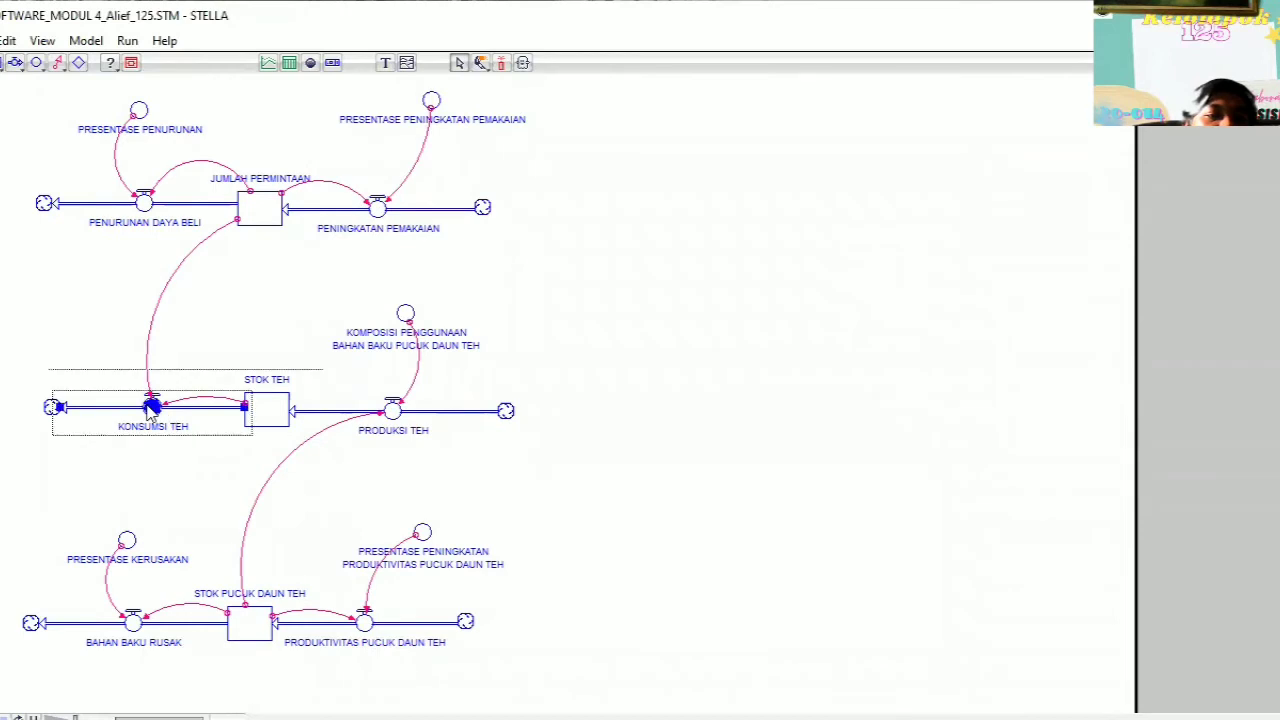
double_click(151, 408)
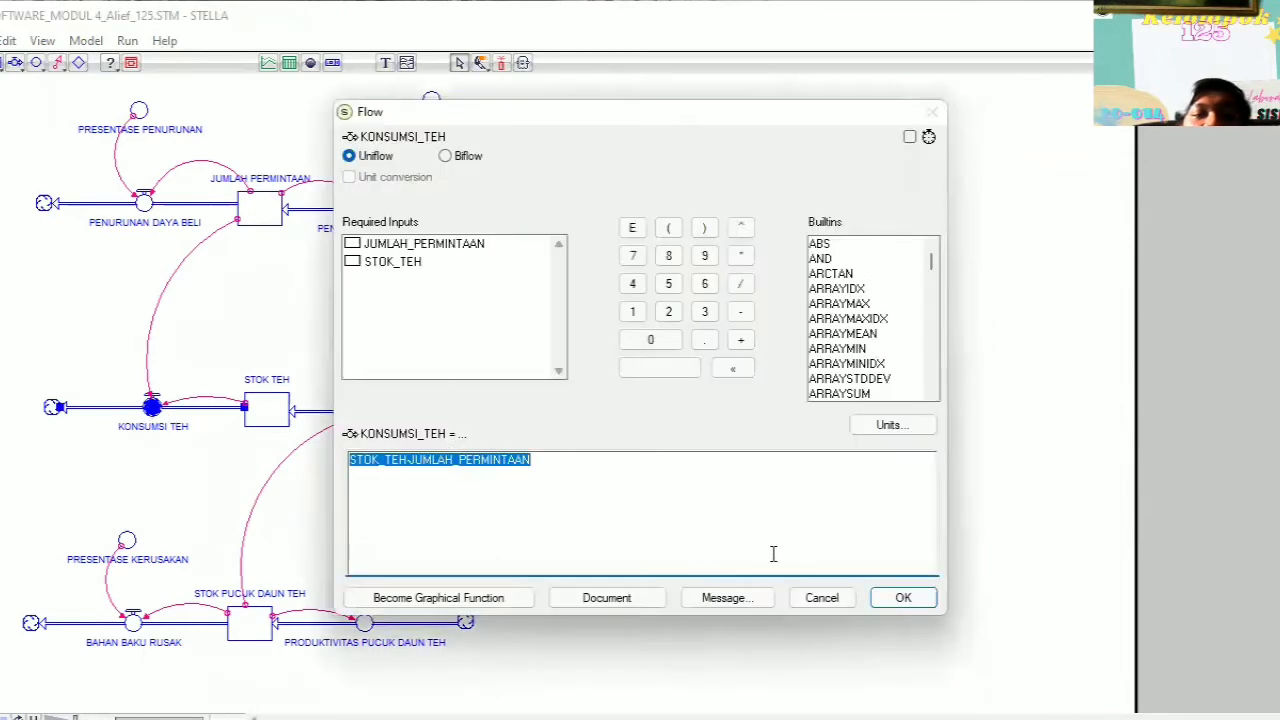
left_click(903, 597)
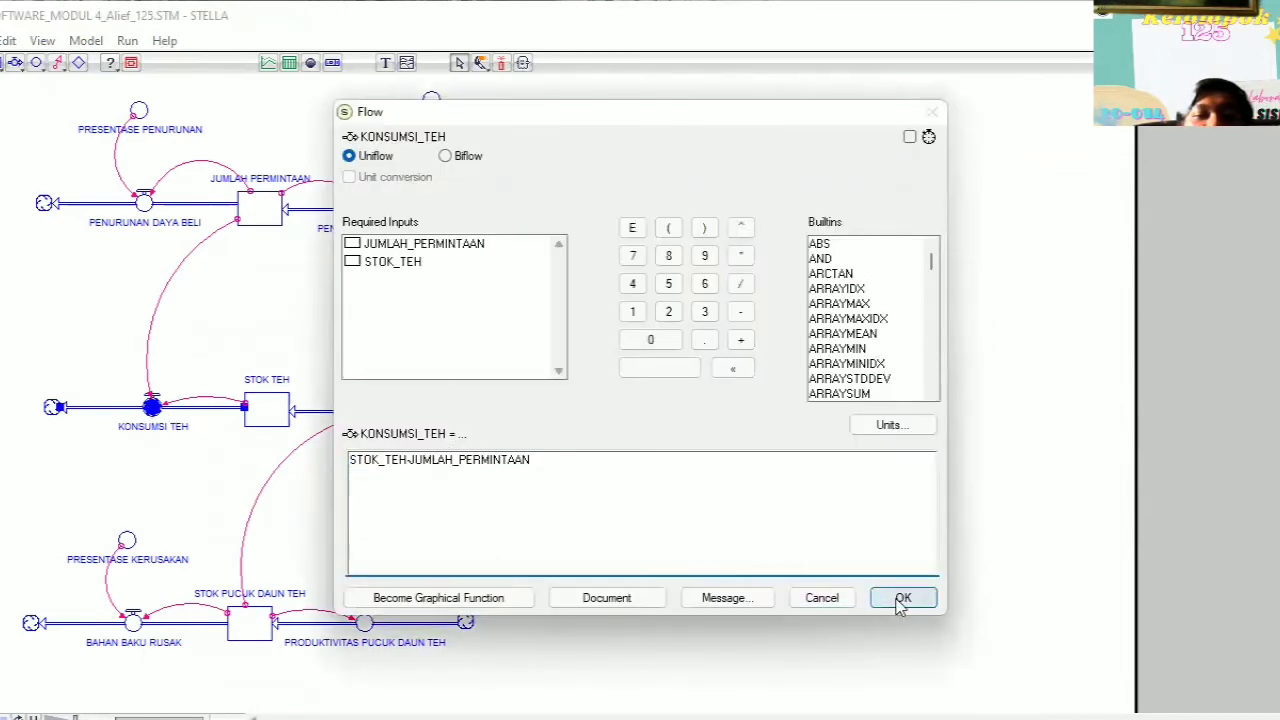
left_click(265, 414)
double_click(265, 414)
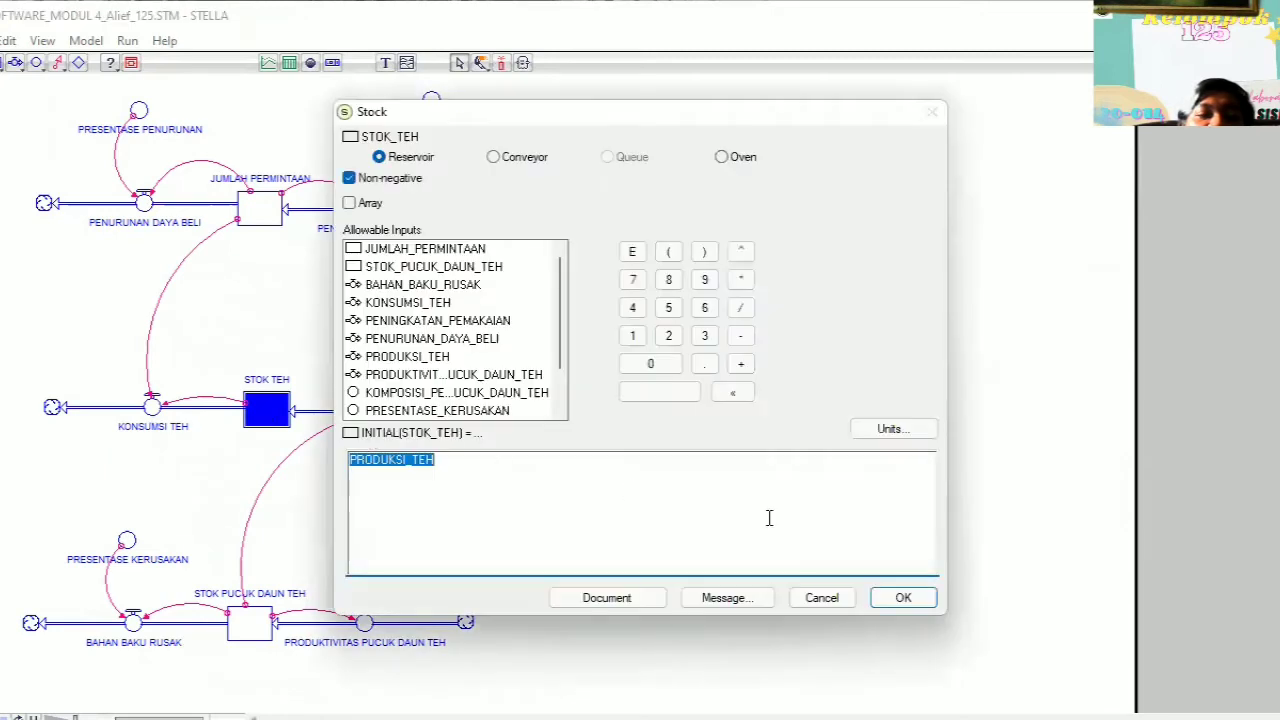
left_click(903, 597)
- Review the equations of the KOMPOSISI PENGGUNAAN BAHAN BAKU PUCUK DAUN TEH converter and the PRODUKSI TEH flow
left_click(405, 313)
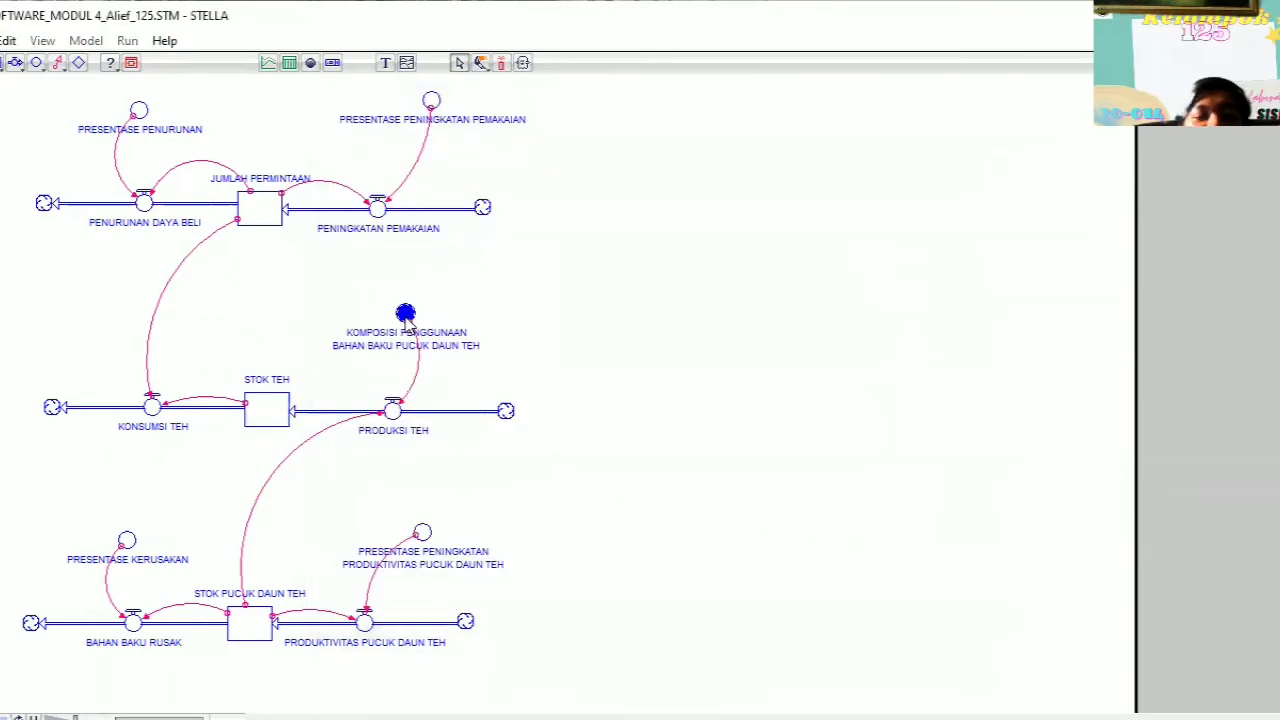
double_click(405, 313)
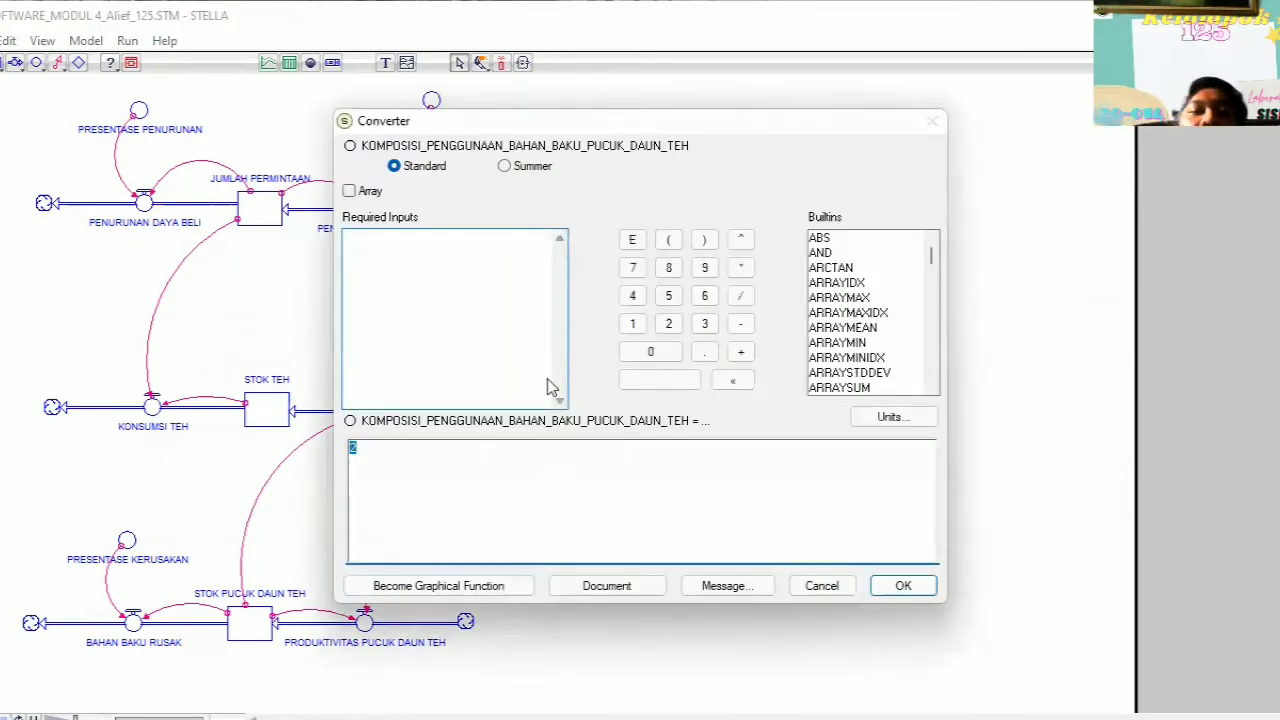
left_click(903, 586)
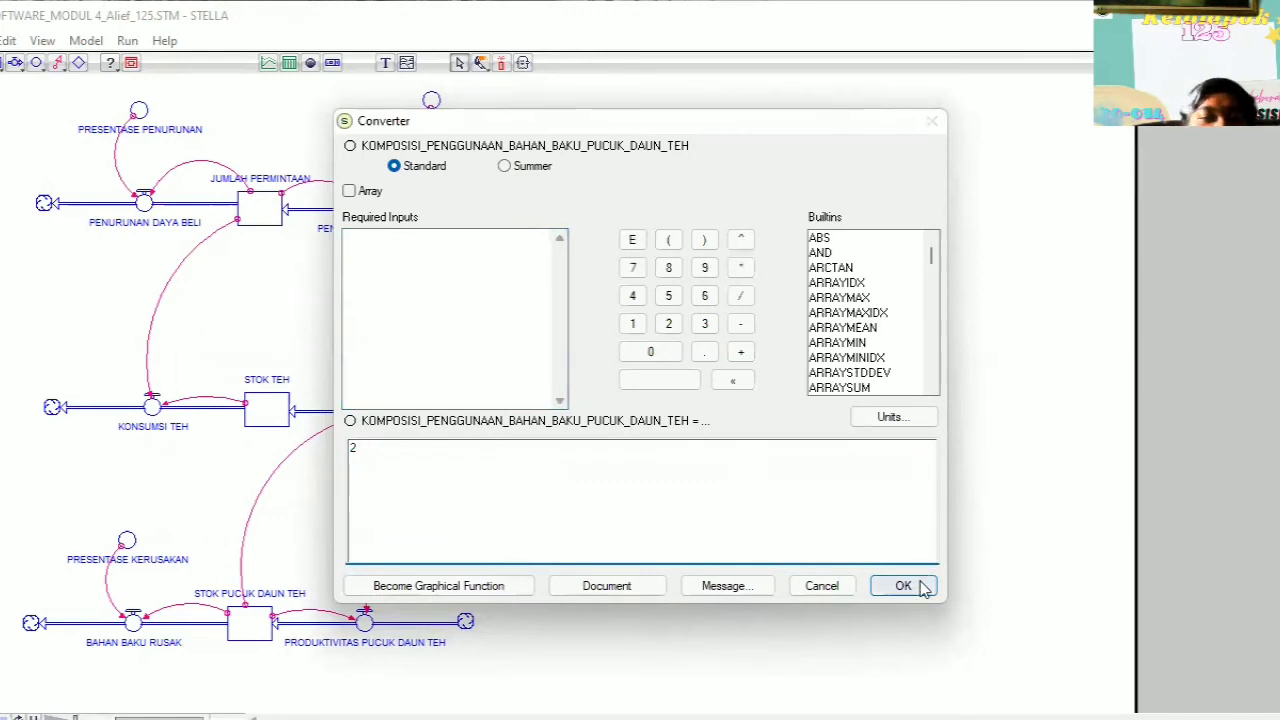
left_click(393, 411)
double_click(401, 418)
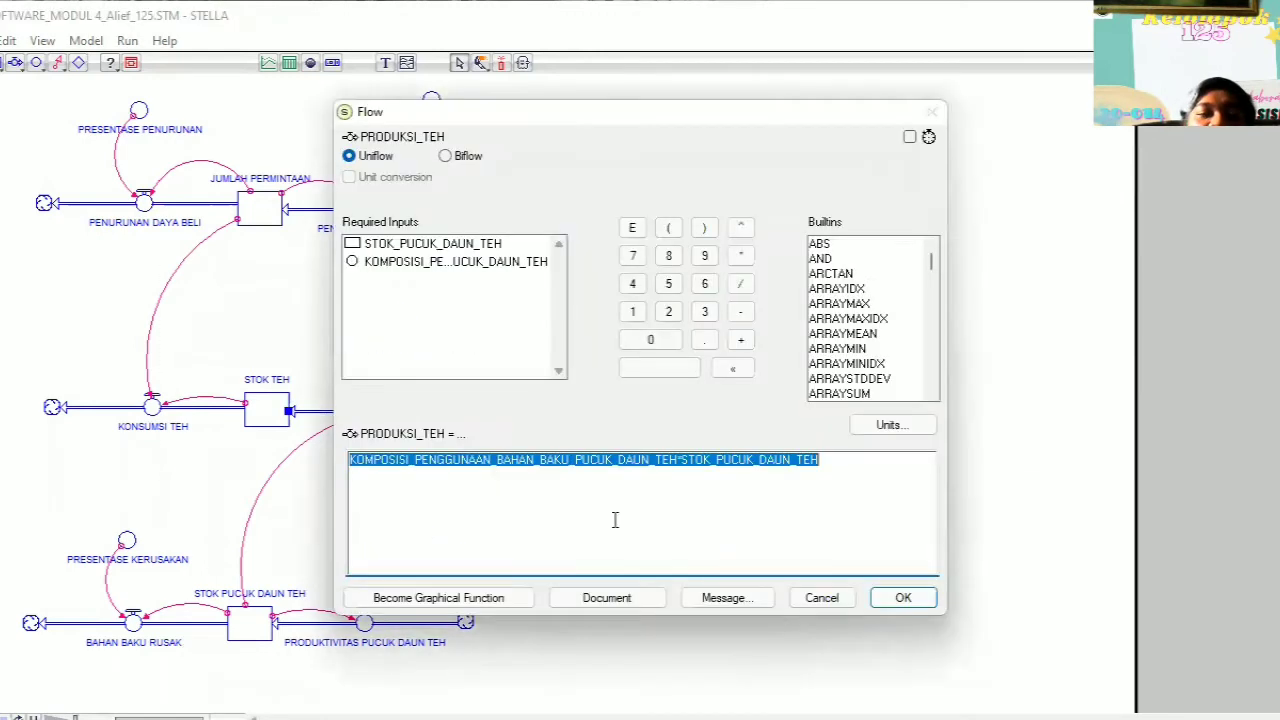
left_click(749, 521)
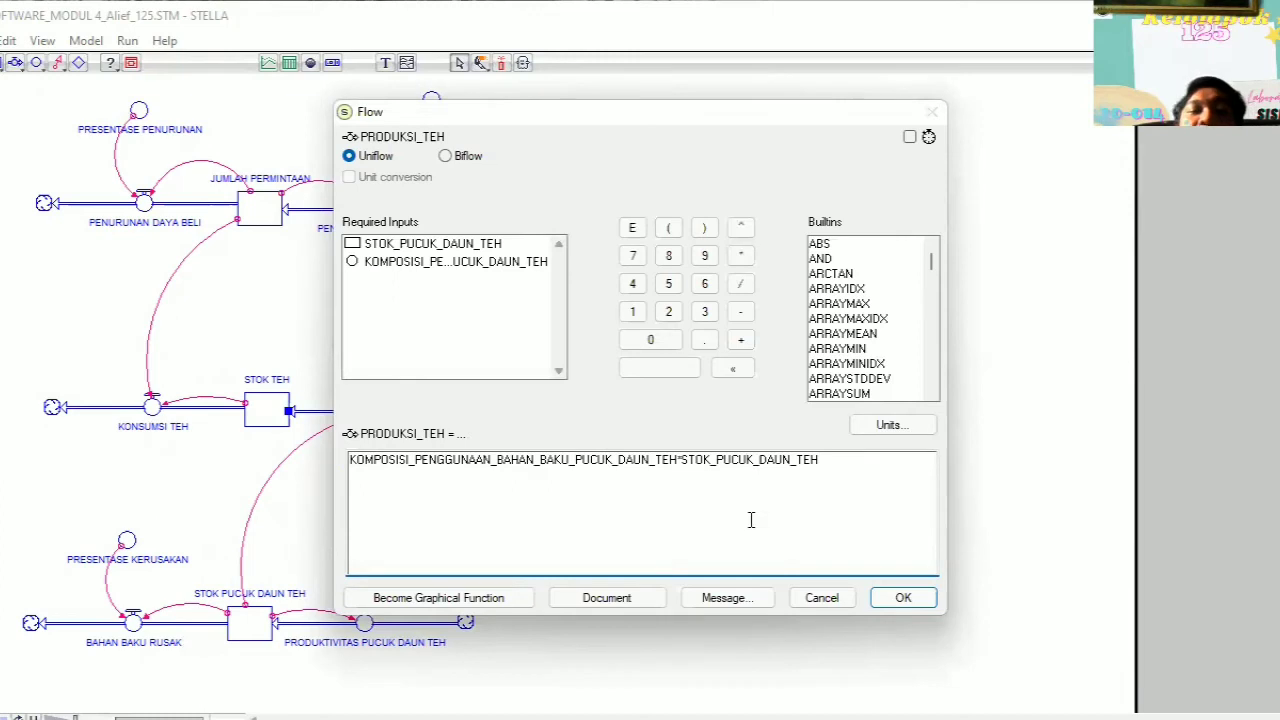
left_click(900, 598)
- Review the equations of the PRESENTASE KERUSAKAN converter and the BAHAN BAKU RUSAK flow
left_click(126, 540)
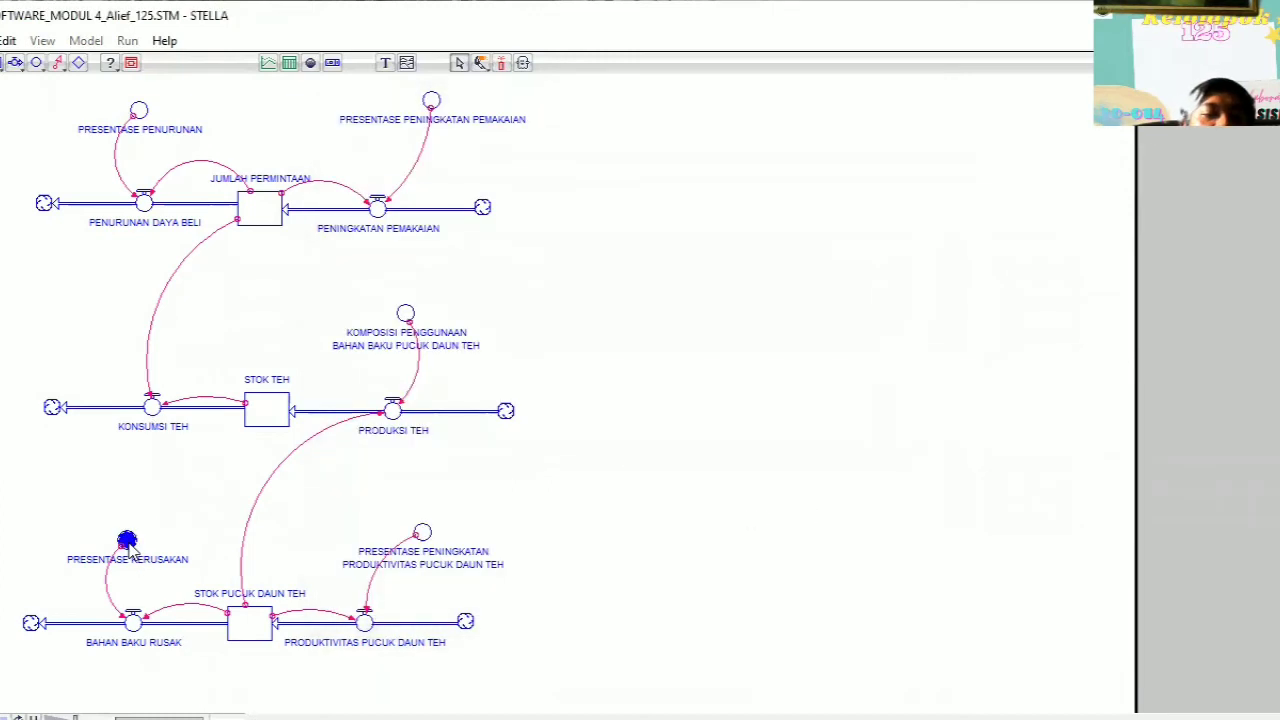
double_click(126, 540)
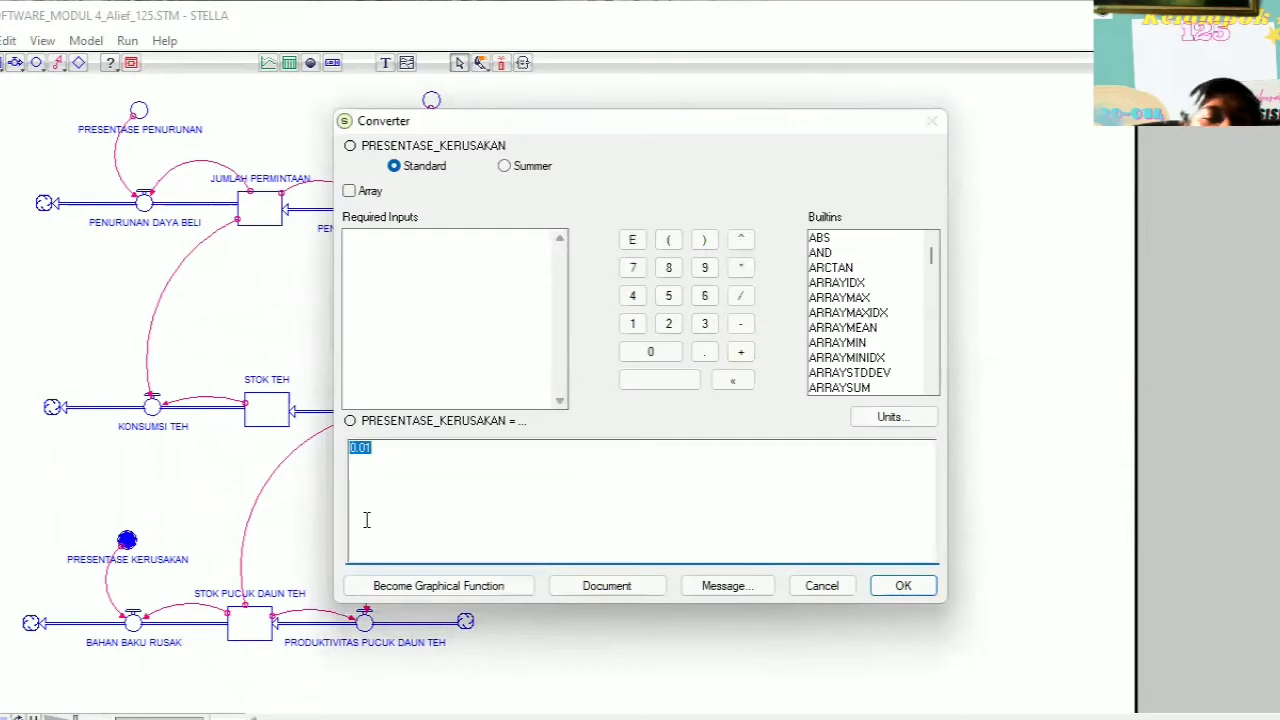
left_click(903, 585)
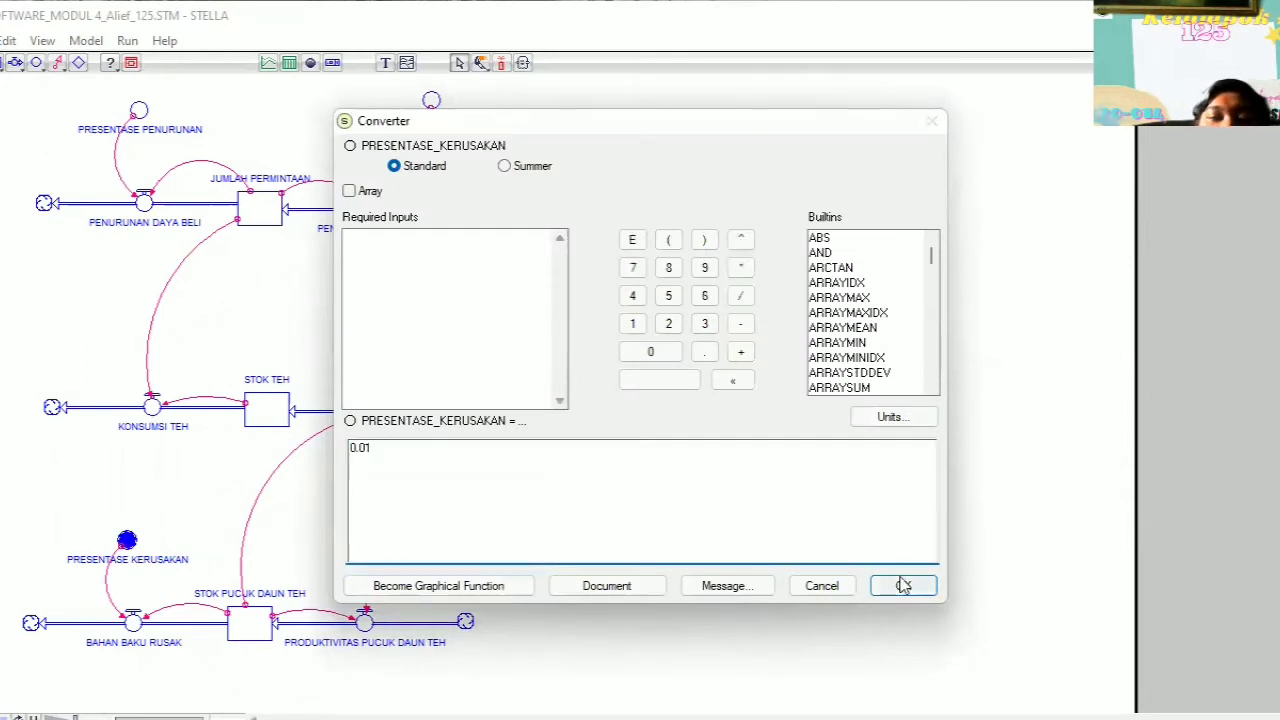
left_click(140, 630)
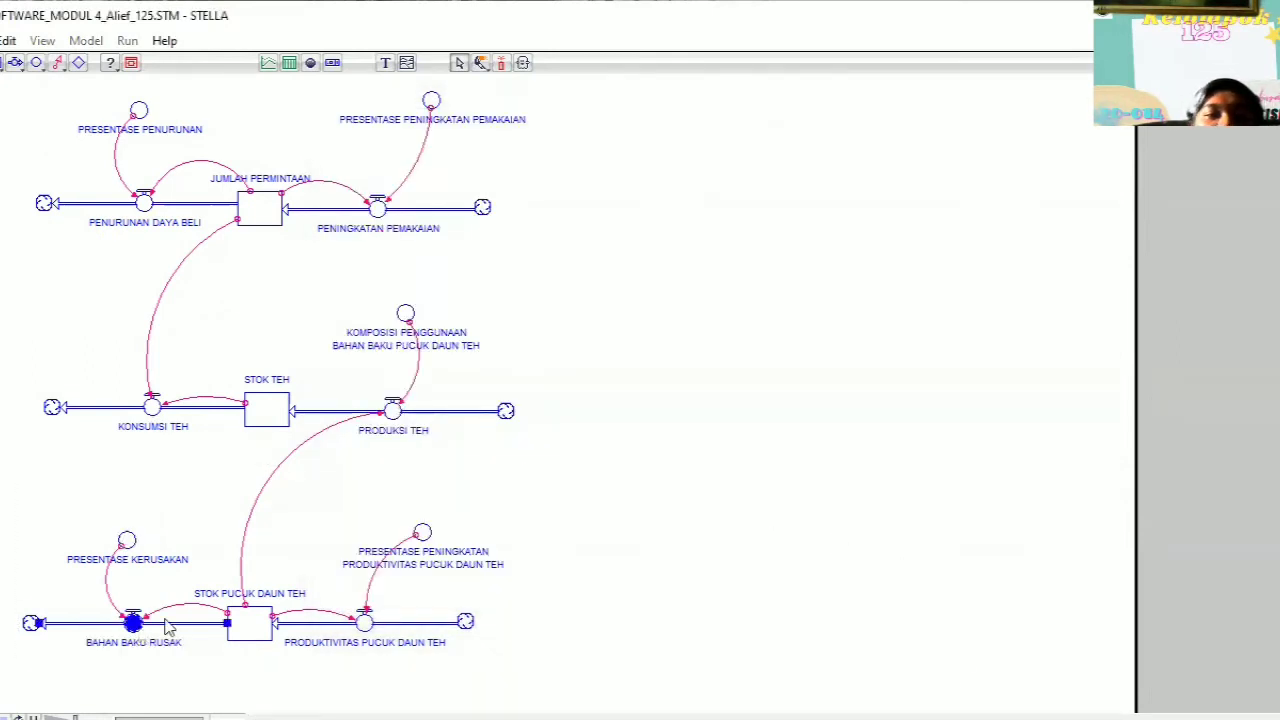
double_click(168, 624)
left_click(586, 500)
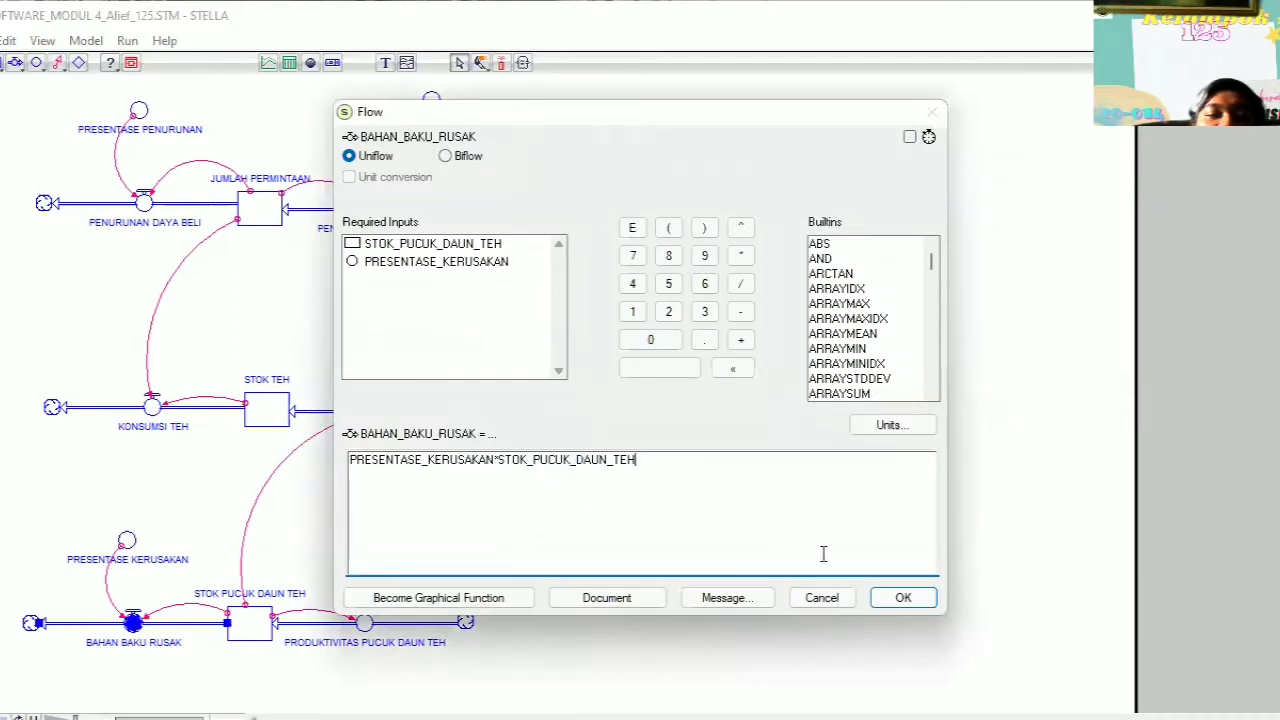
left_click(903, 598)
- Review the initial value of the STOK PUCUK DAUN TEH stock and accept it as is
left_click(249, 622)
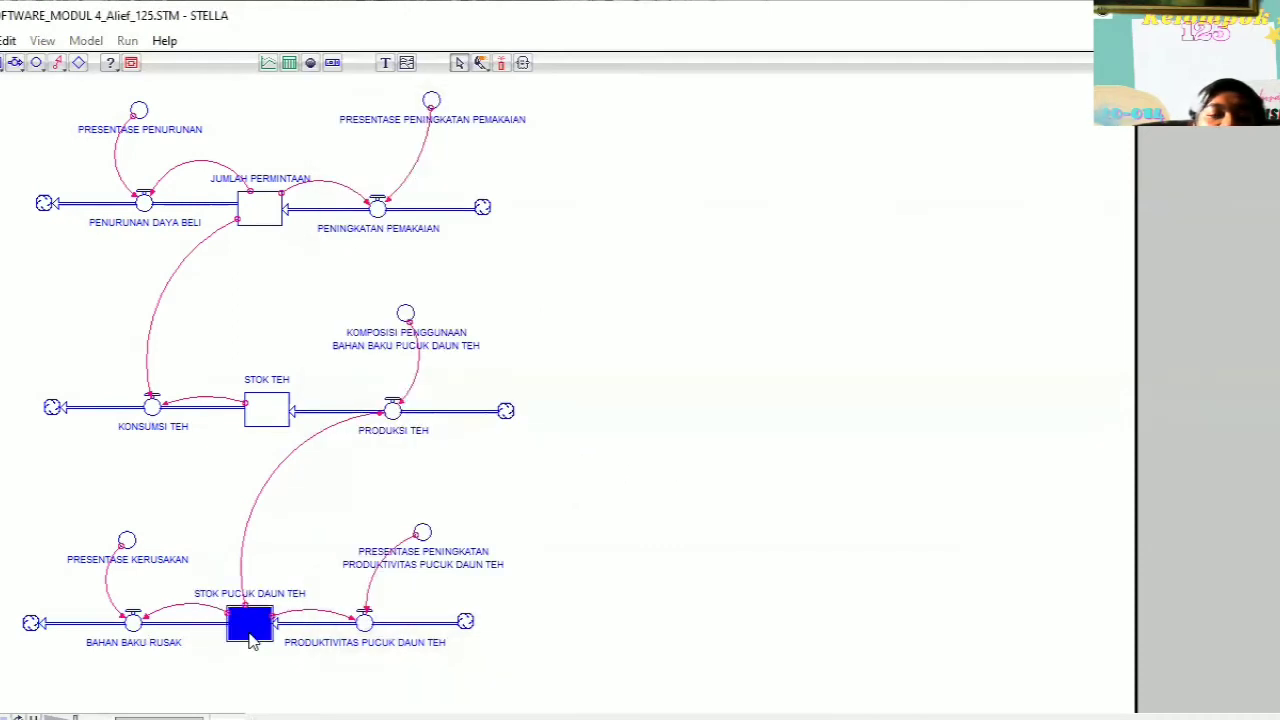
double_click(252, 628)
left_click(900, 597)
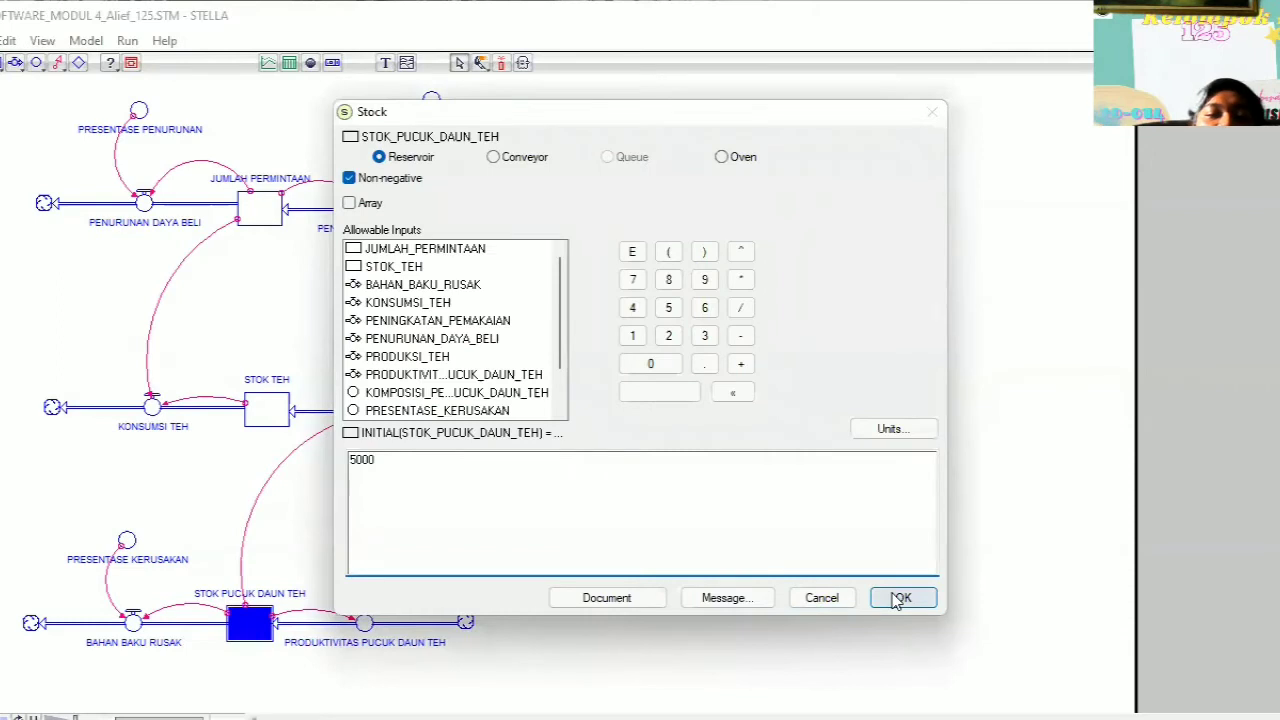
- Review the equations of the PRESENTASE PENINGKATAN PRODUKTIVITAS PUCUK DAUN TEH converter and the PRODUKTIVITAS PUCUK DAUN TEH flow
left_click(422, 532)
double_click(422, 532)
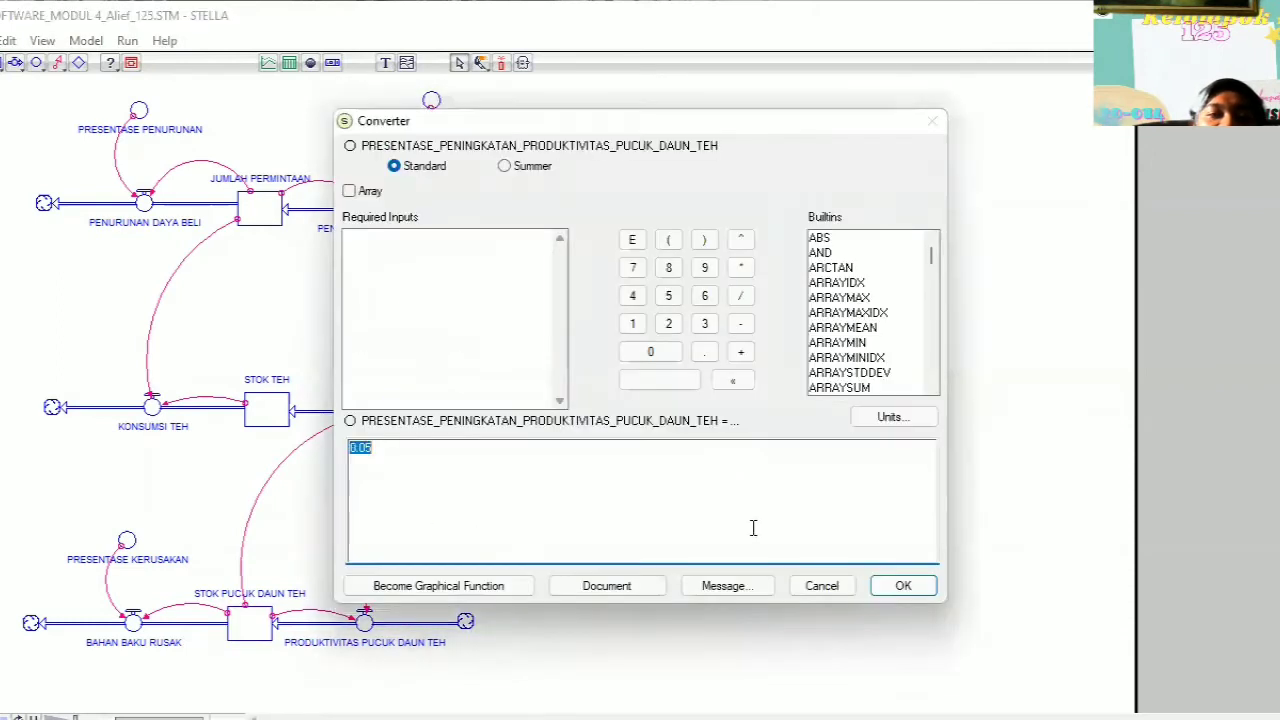
left_click(895, 590)
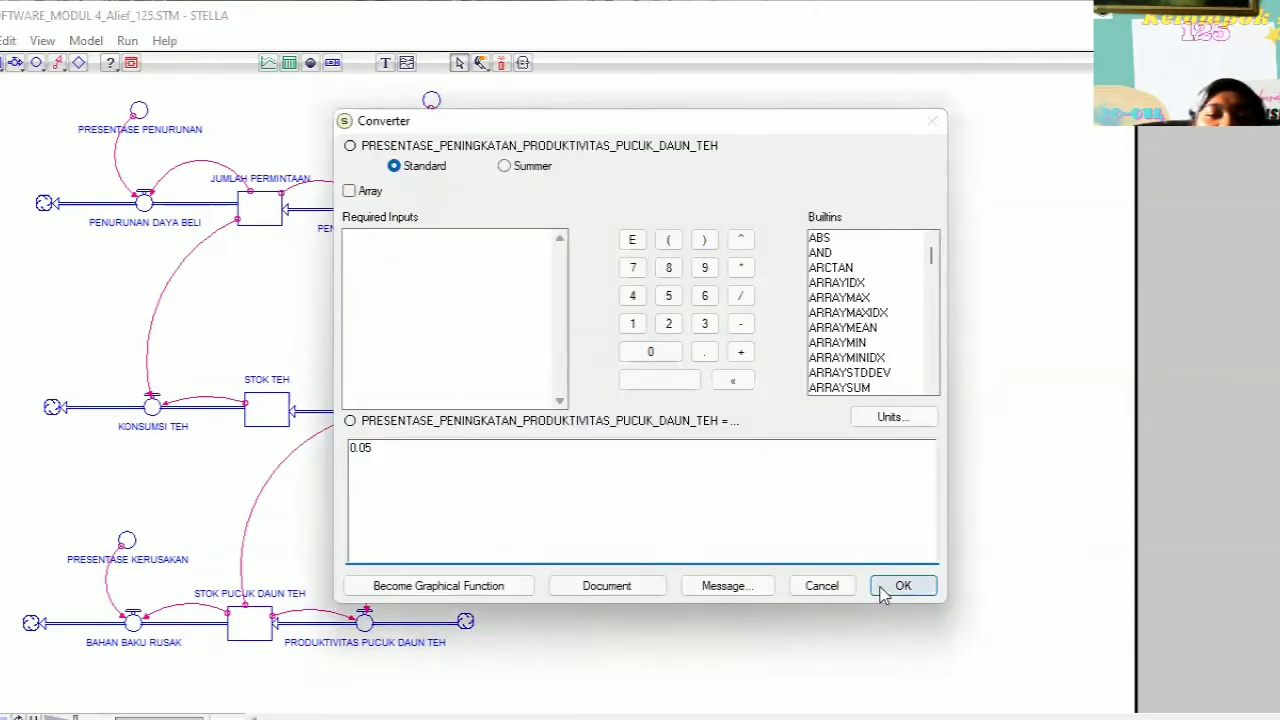
left_click(364, 622)
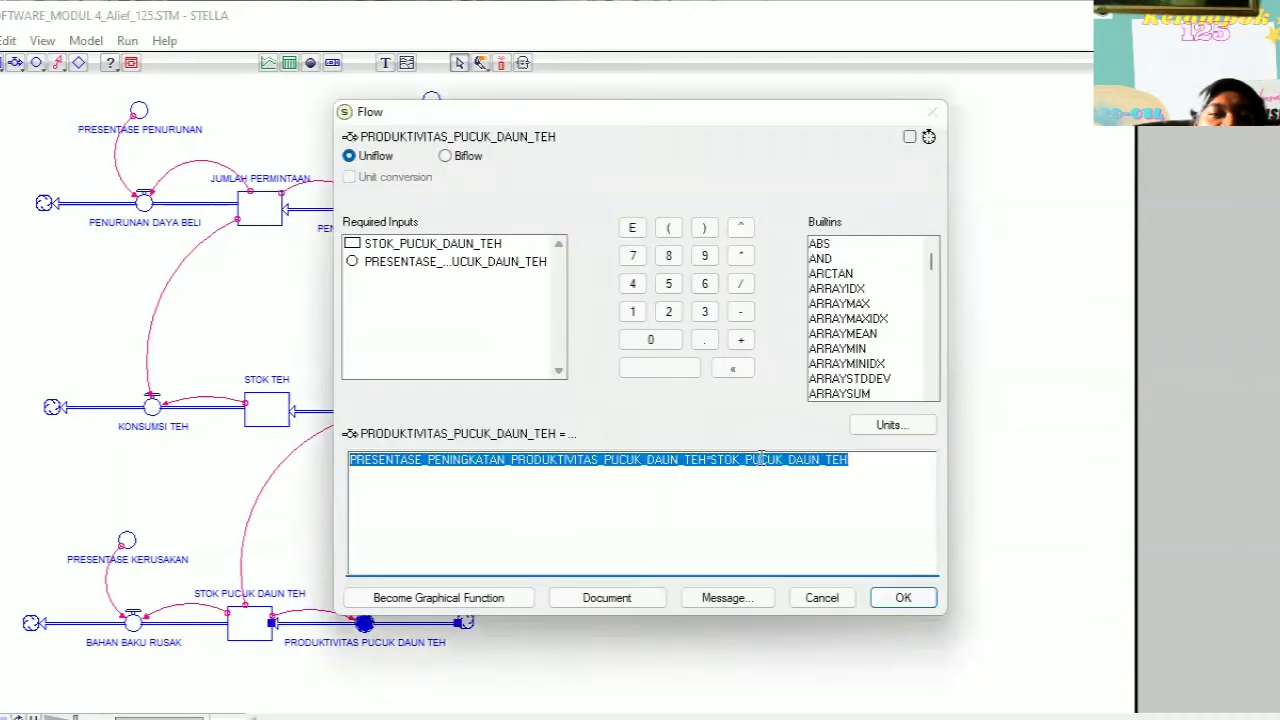
left_click(645, 506)
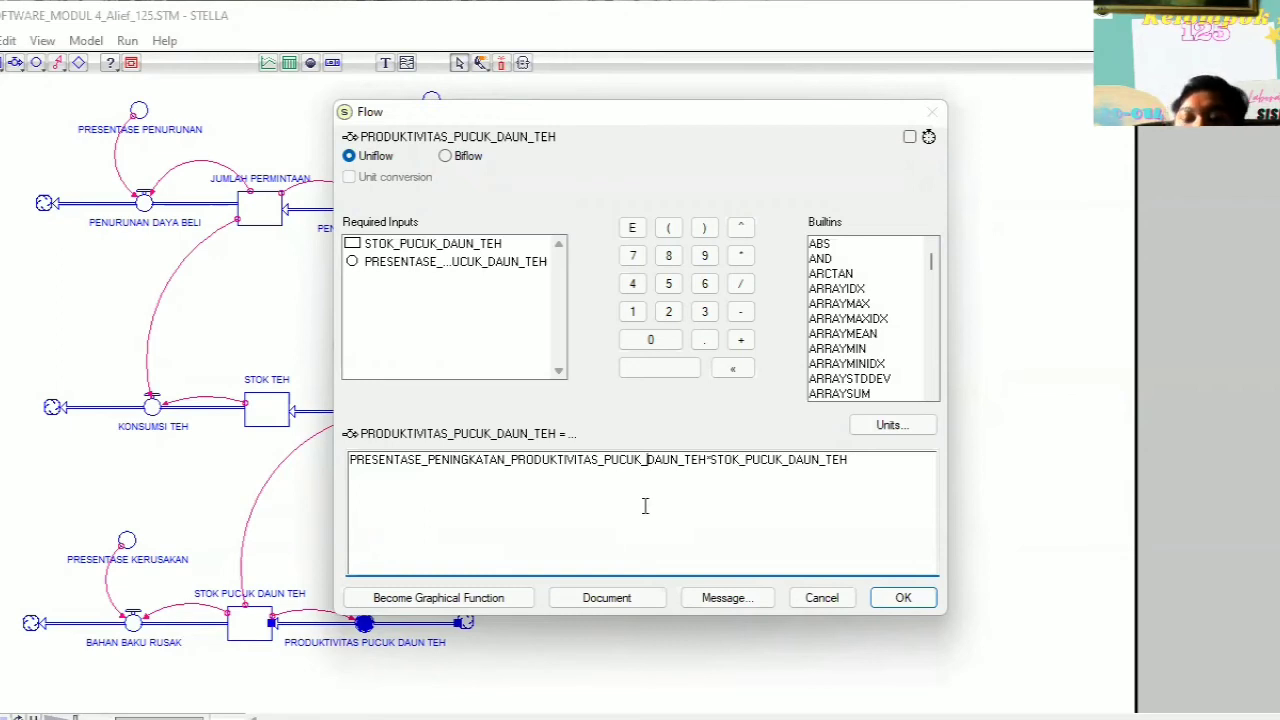
left_click(920, 603)
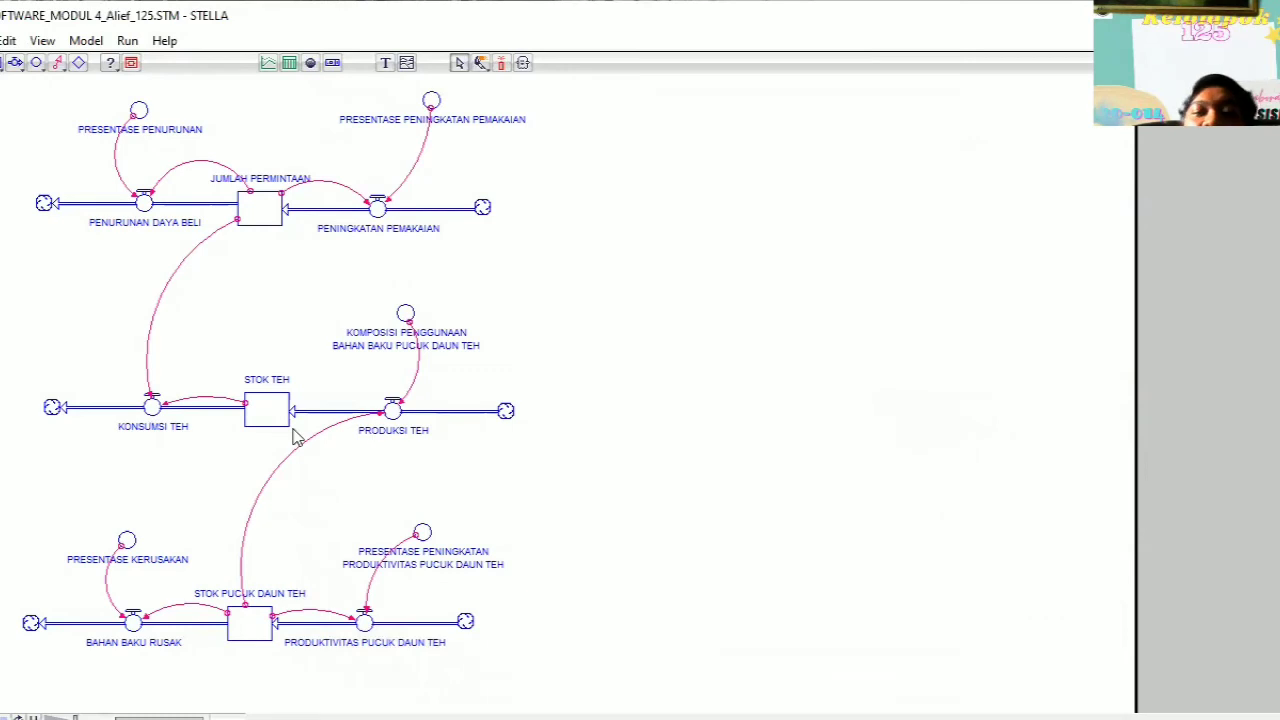
- Place a graph pad beside the model and add JUMLAH_PERMINTAAN, STOK_PUCUK_DAUN_TEH and STOK_TEH to its plotted variables
left_click(270, 63)
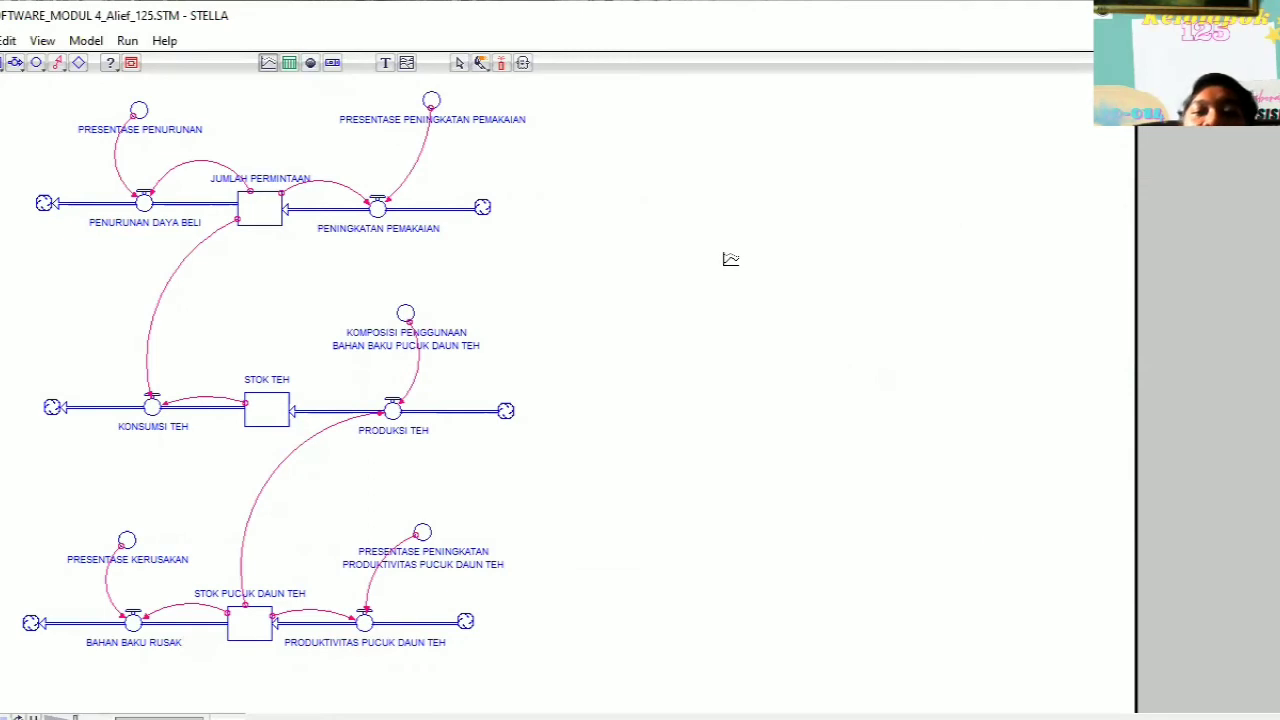
left_click(728, 257)
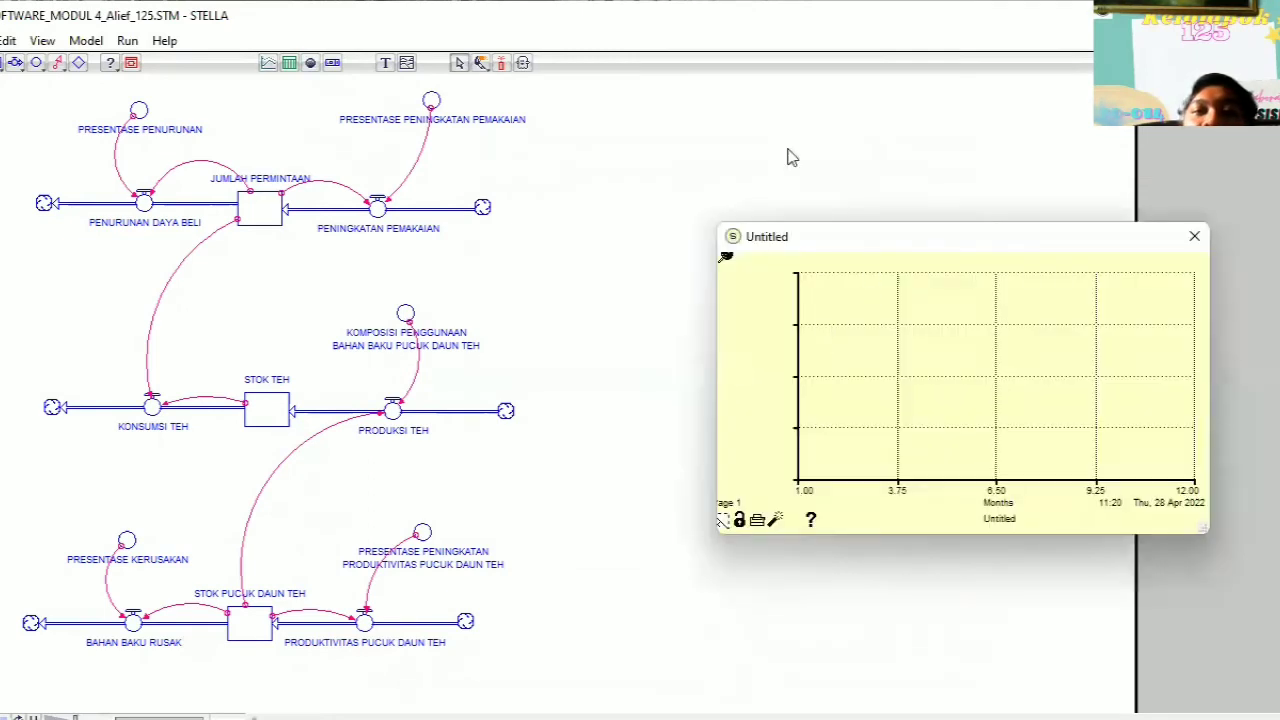
double_click(834, 266)
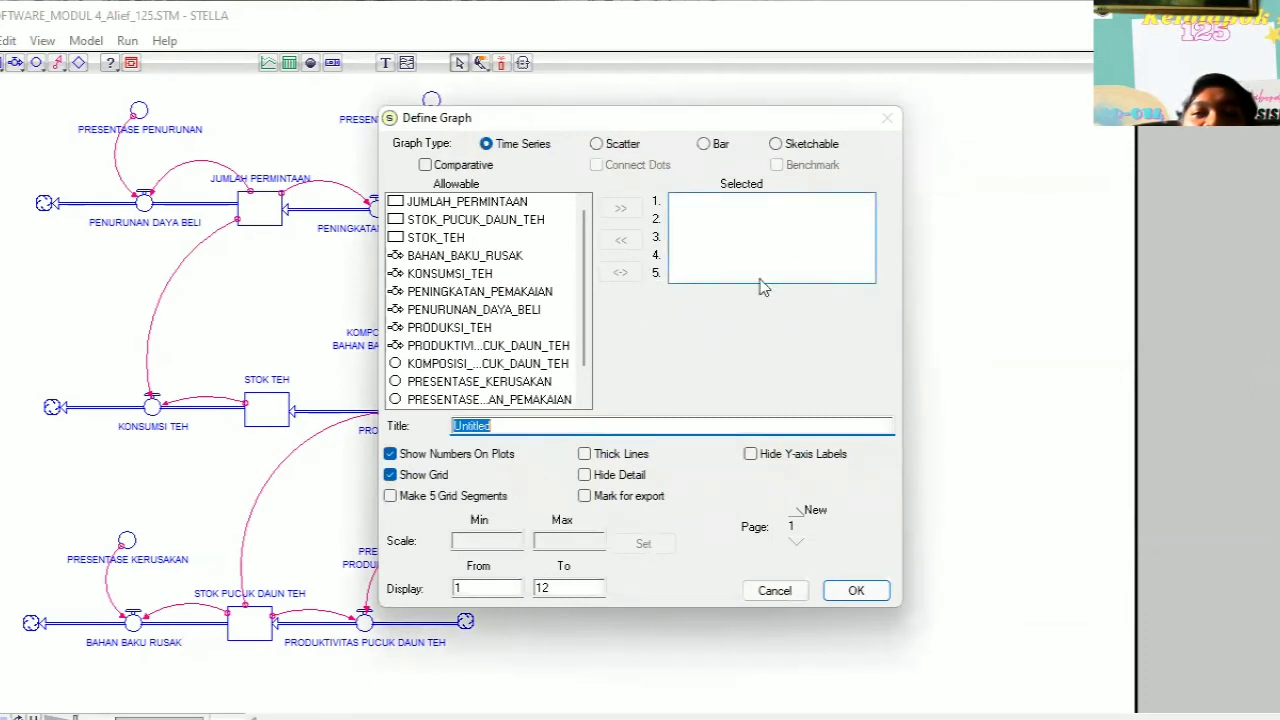
left_click(489, 204)
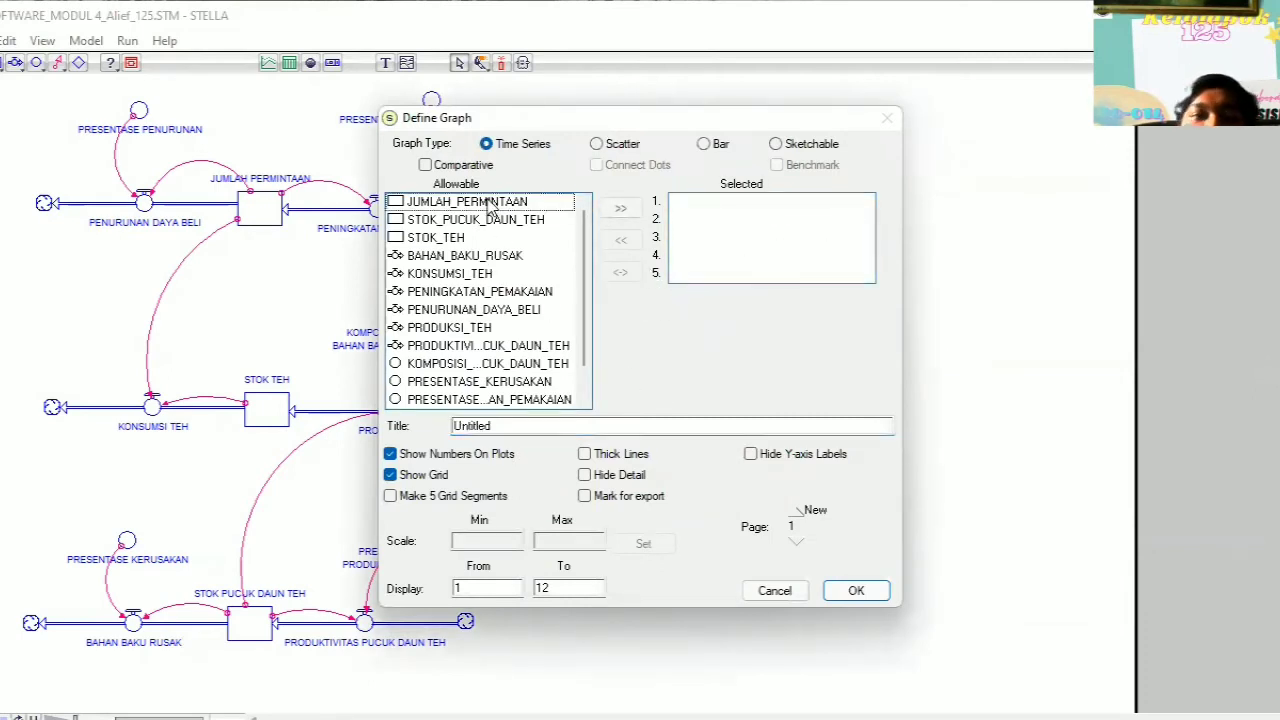
key("Down")
key("shift+Down")
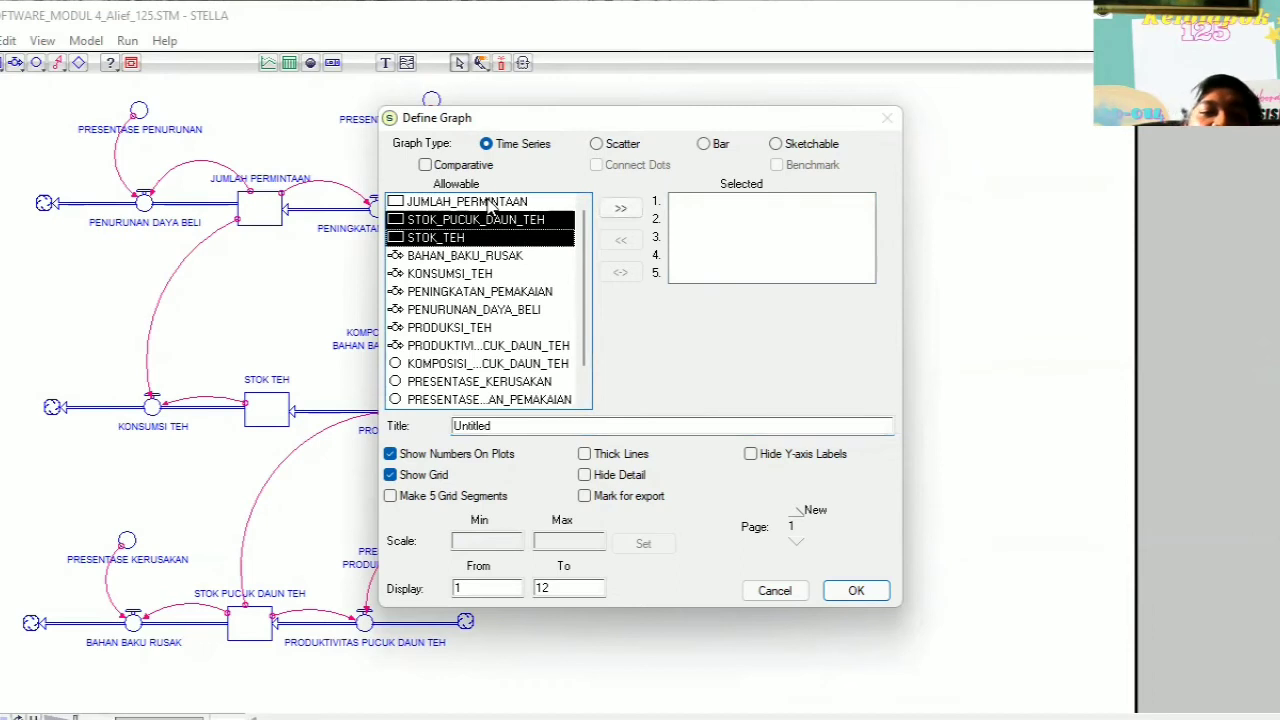
left_click(514, 205)
key("shift+Down")
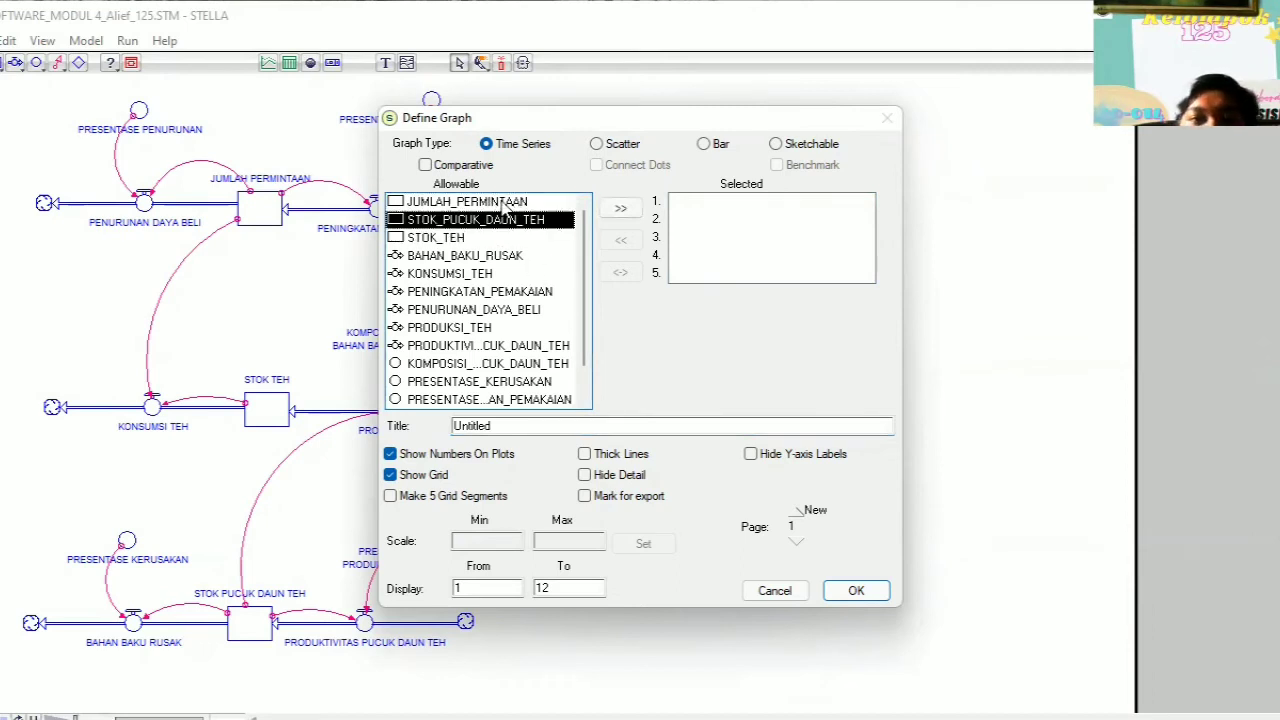
key("shift+Down")
key("Return")
- Add the KONSUMSI_TEH and PRODUKSI_TEH flows to the graph's plotted variables and accept the graph definition
left_click(494, 270)
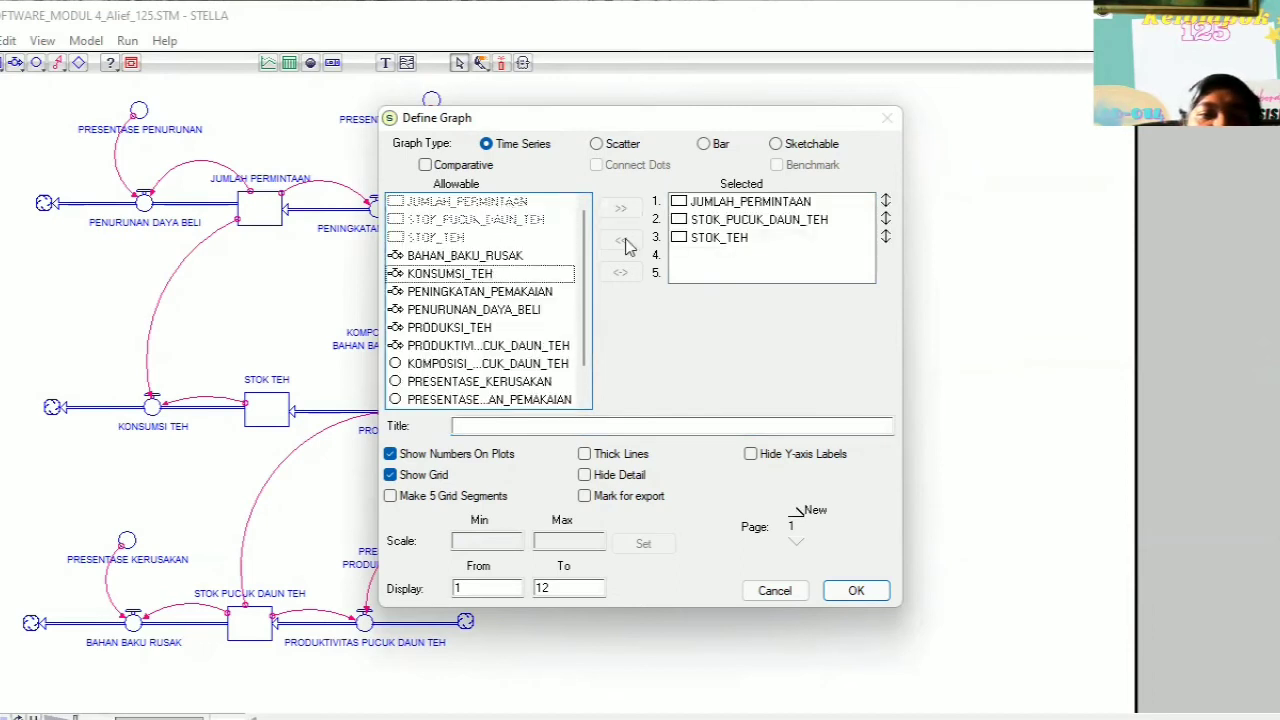
left_click(616, 205)
left_click(448, 328)
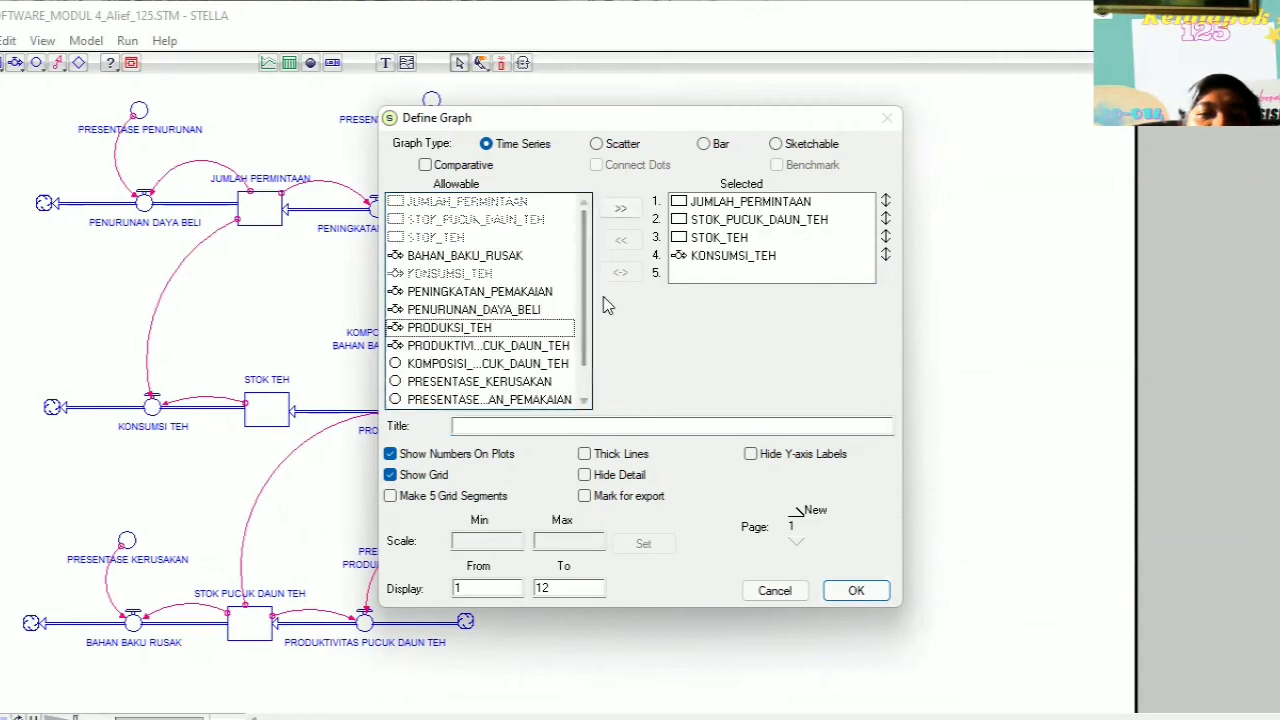
left_click(620, 208)
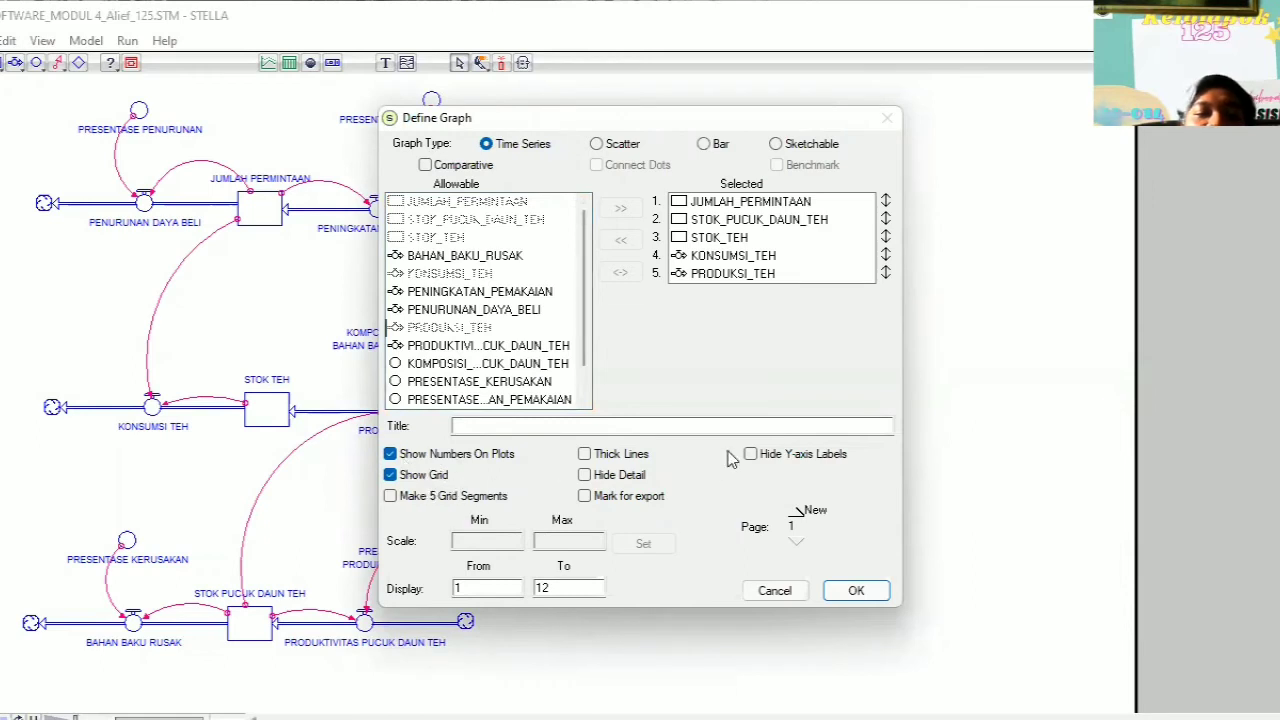
left_click(850, 591)
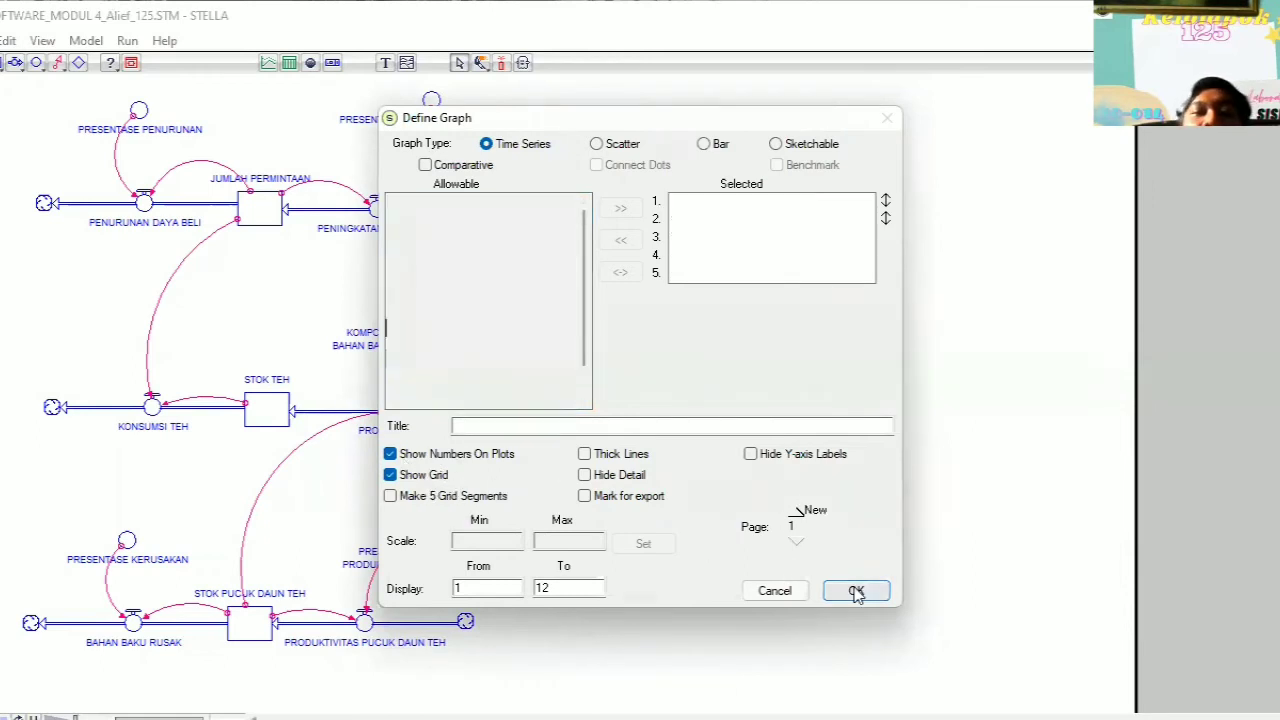
- Check and accept the run specs of 1 to 12 months with DT 1.00, and run the simulation
left_click(126, 41)
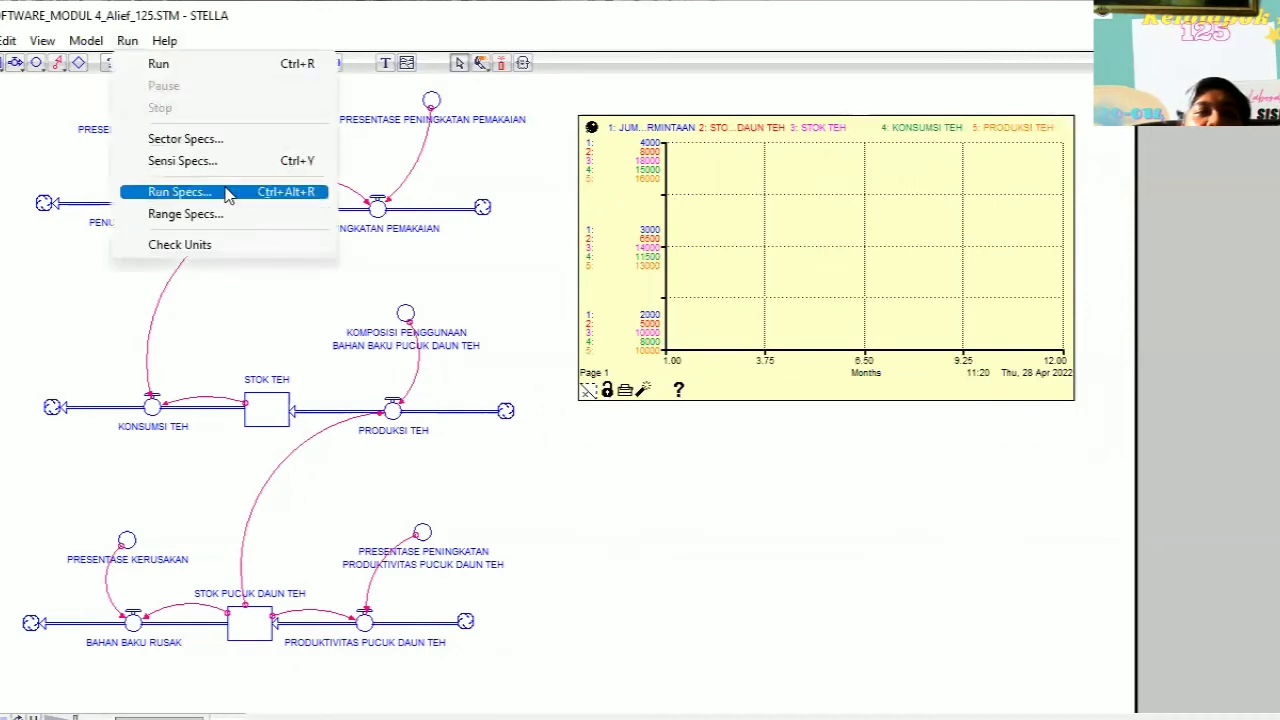
left_click(226, 193)
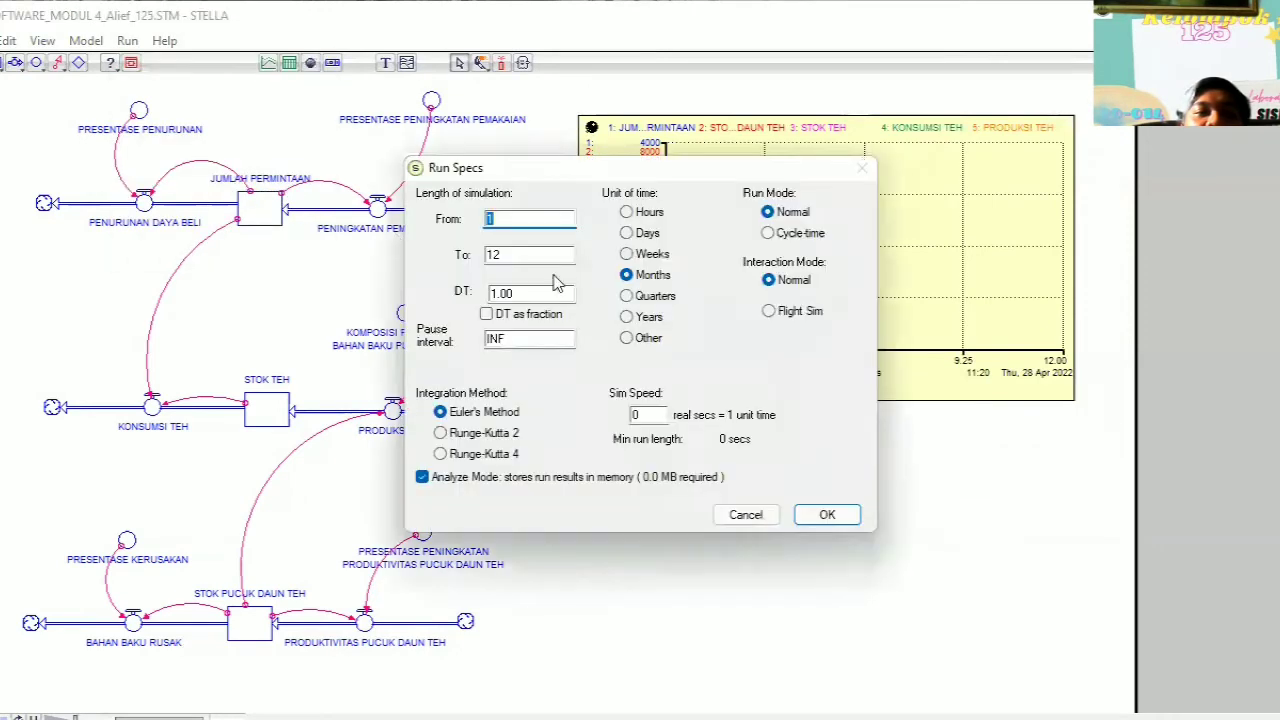
left_click(529, 219)
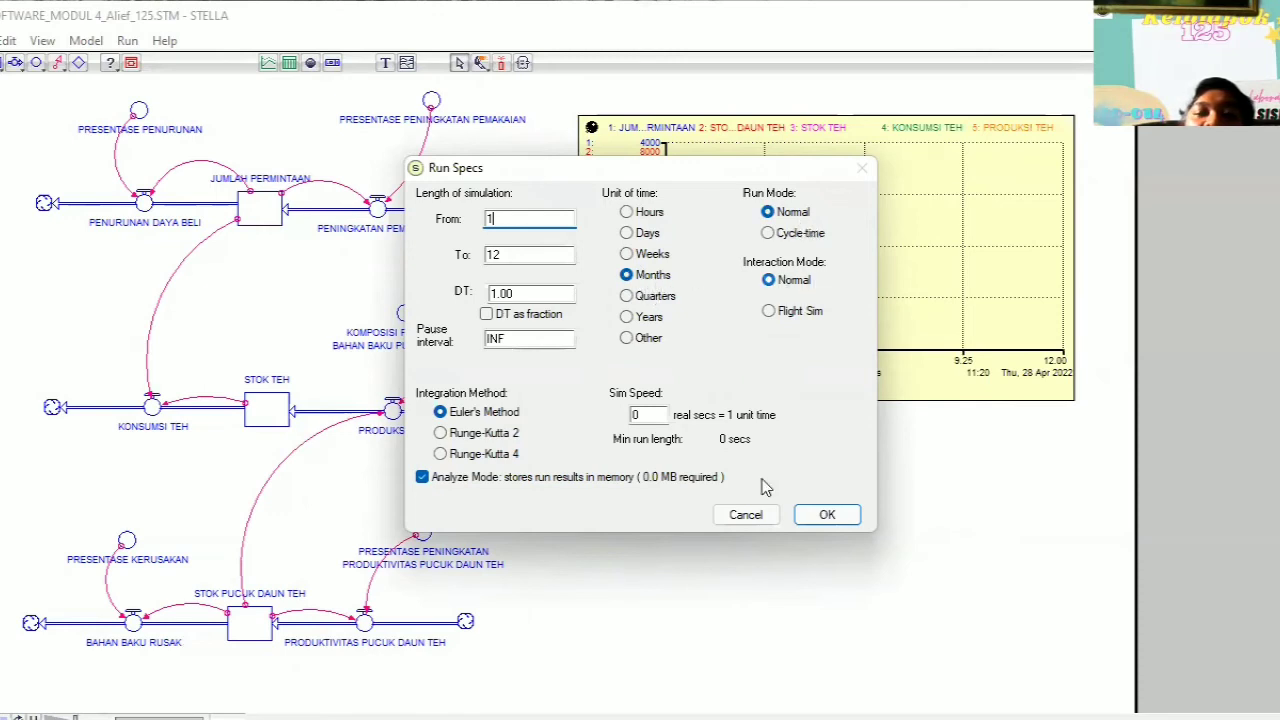
left_click(824, 516)
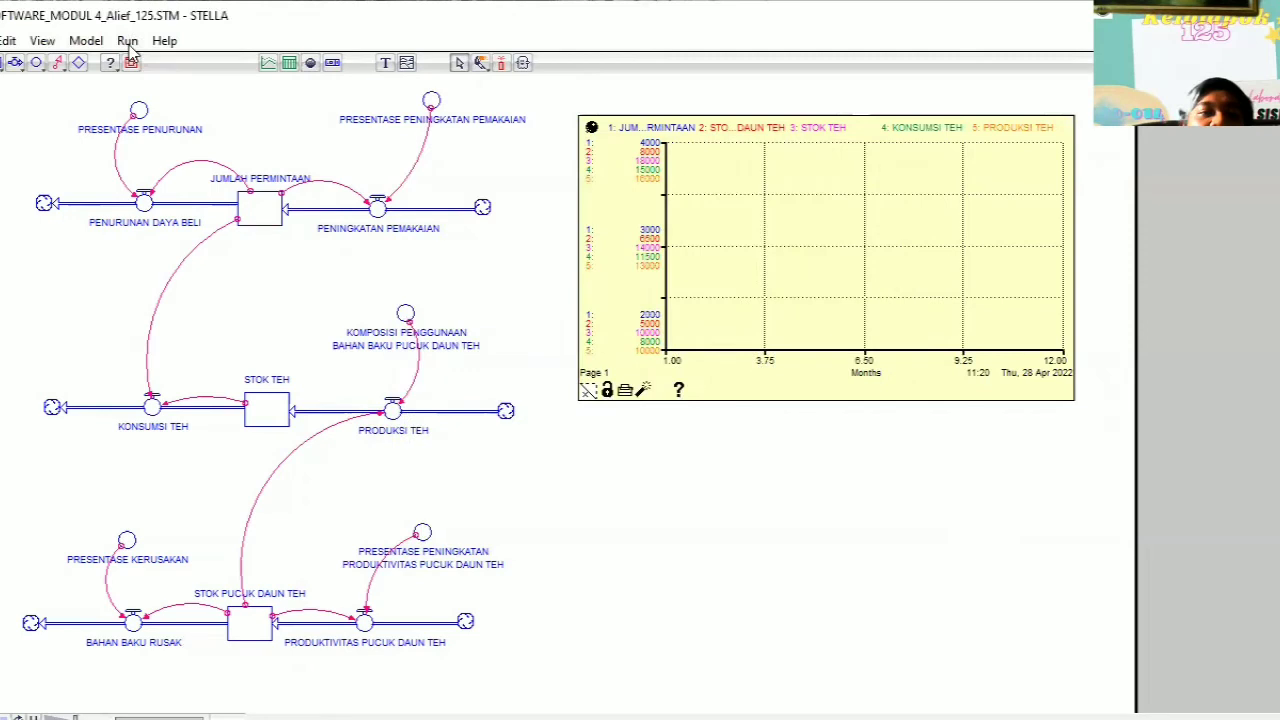
left_click(127, 41)
left_click(150, 64)
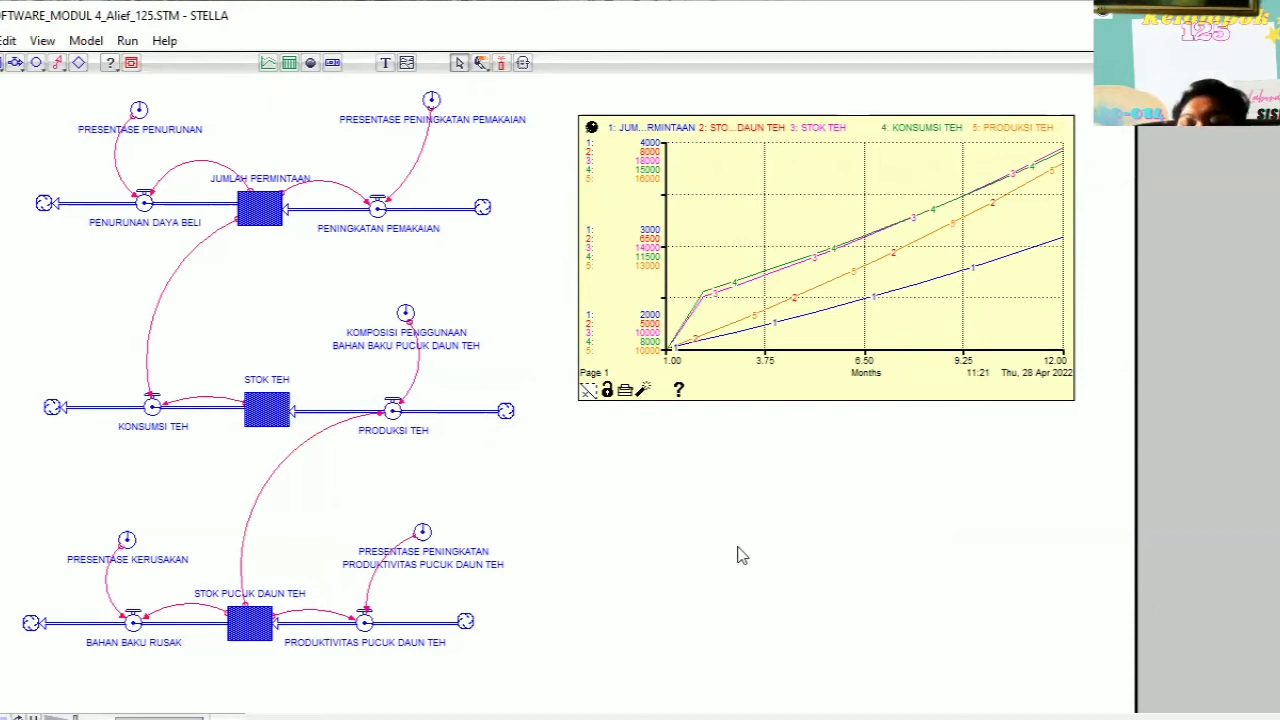
- Place a table pad below the graph and add JUMLAH_PERMINTAAN, STOK_PUCUK_DAUN_TEH and STOK_TEH to its variables
left_click(290, 63)
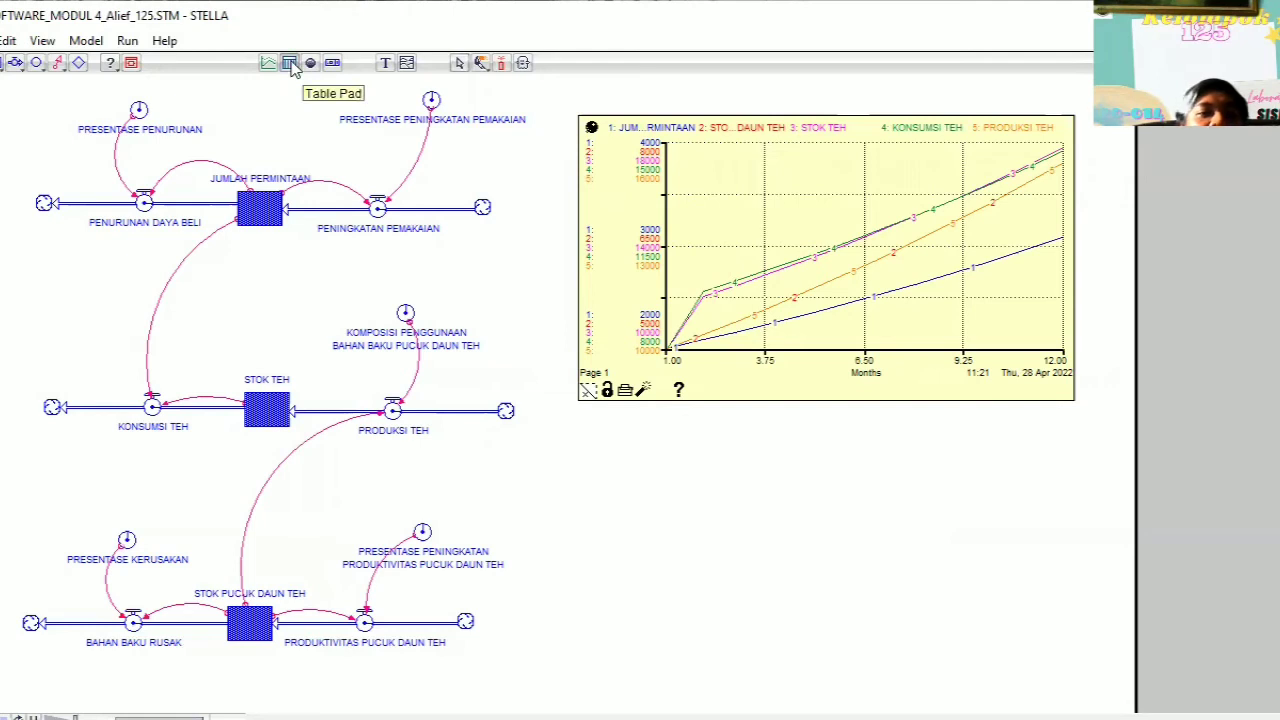
left_click(703, 483)
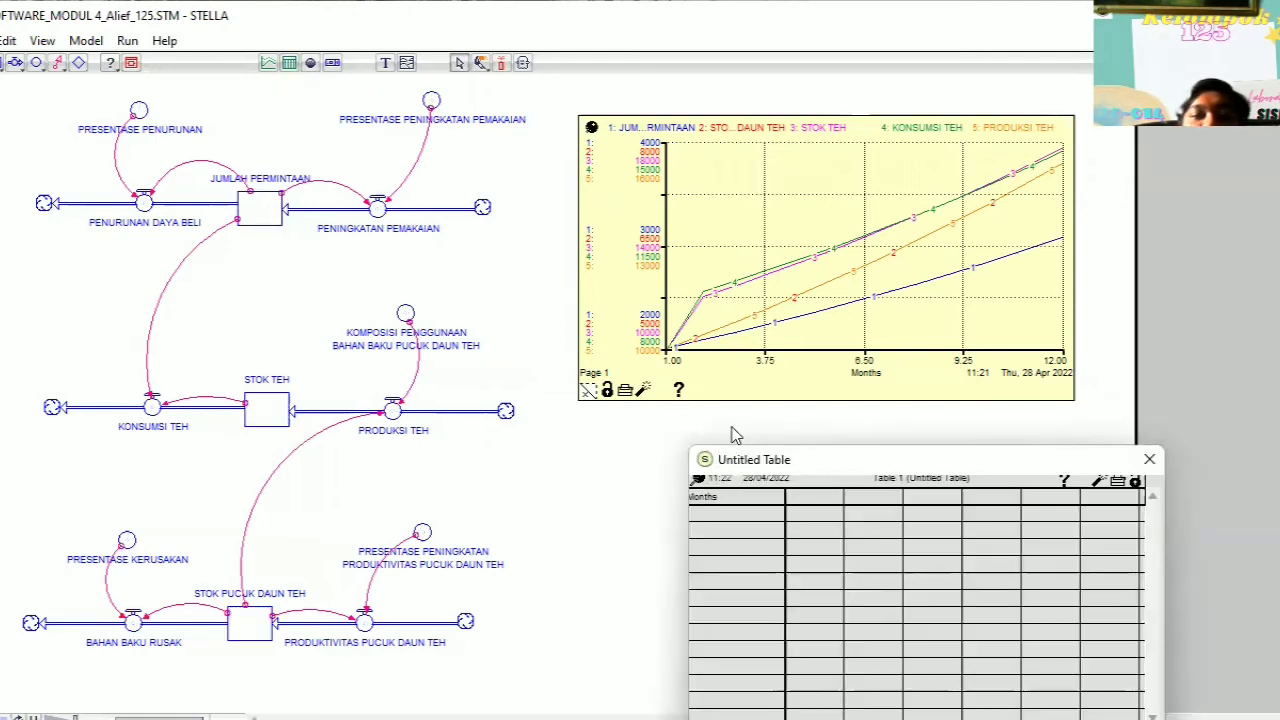
double_click(771, 580)
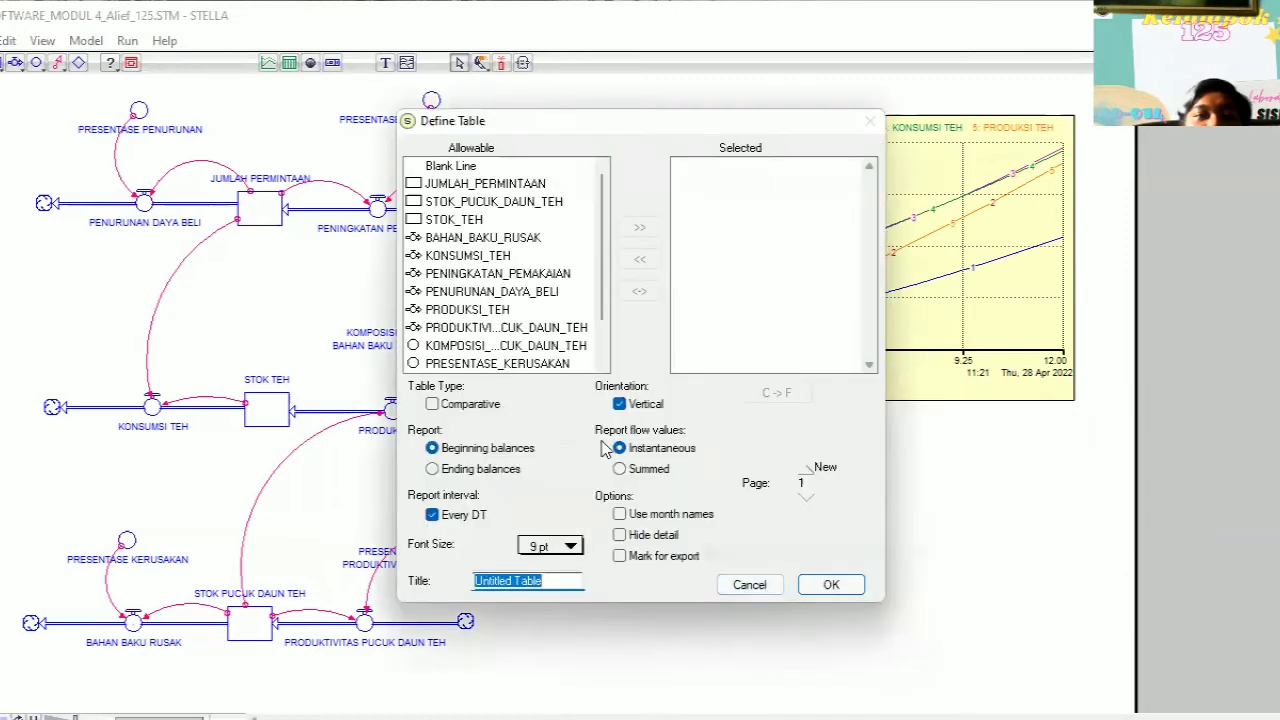
left_click(490, 184)
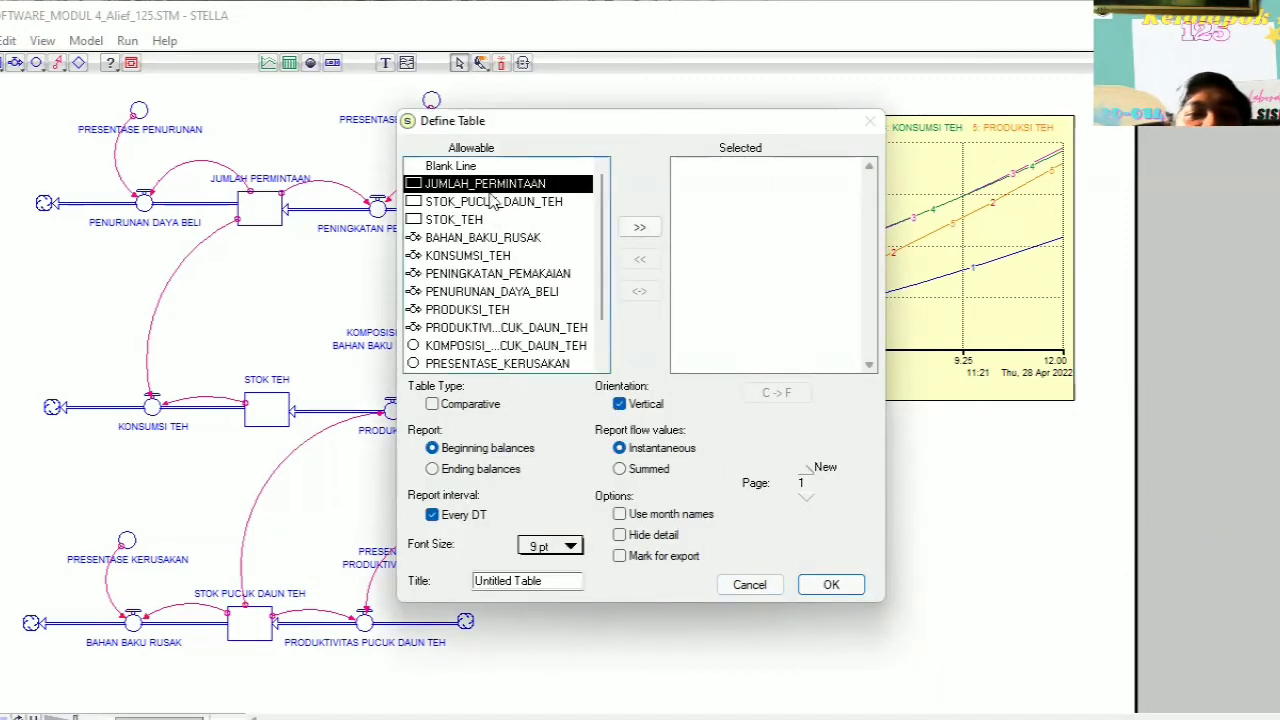
left_click(640, 228)
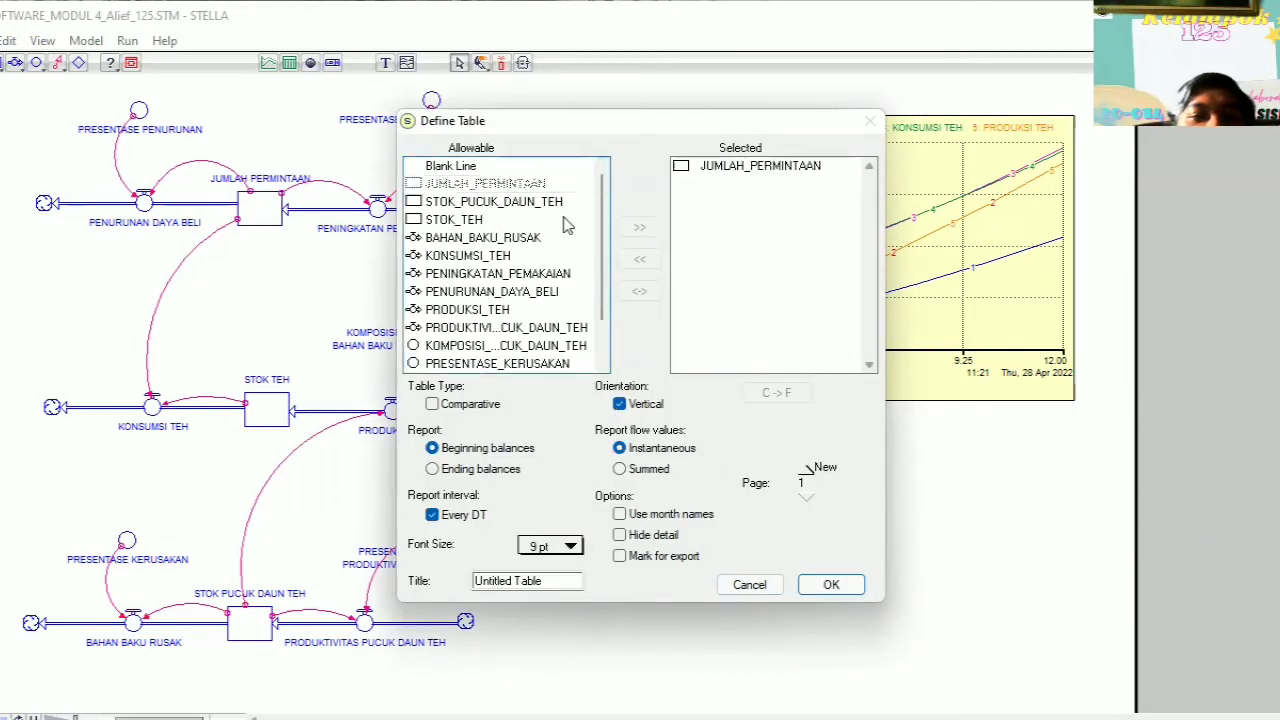
left_click(640, 230)
left_click(640, 230)
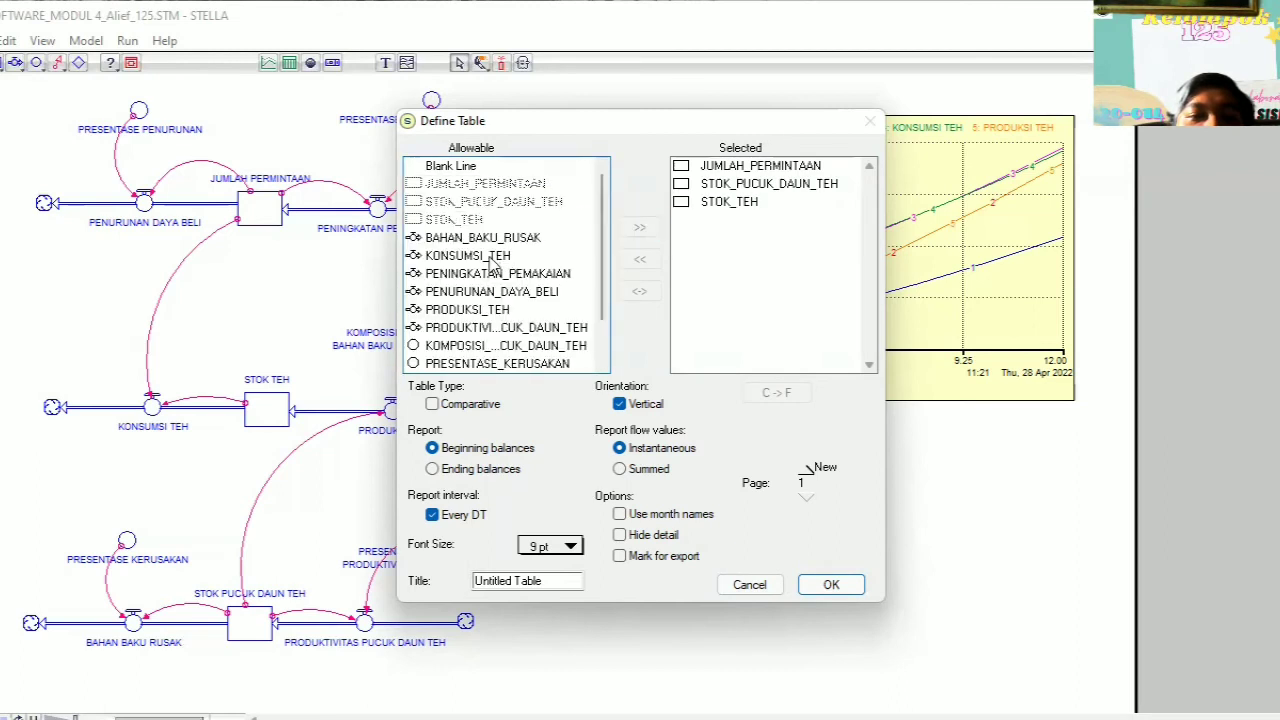
- Add the KONSUMSI_TEH and PRODUKSI_TEH flows to the table and pin the table below the graph
left_click(492, 258)
left_click(640, 228)
left_click(497, 310)
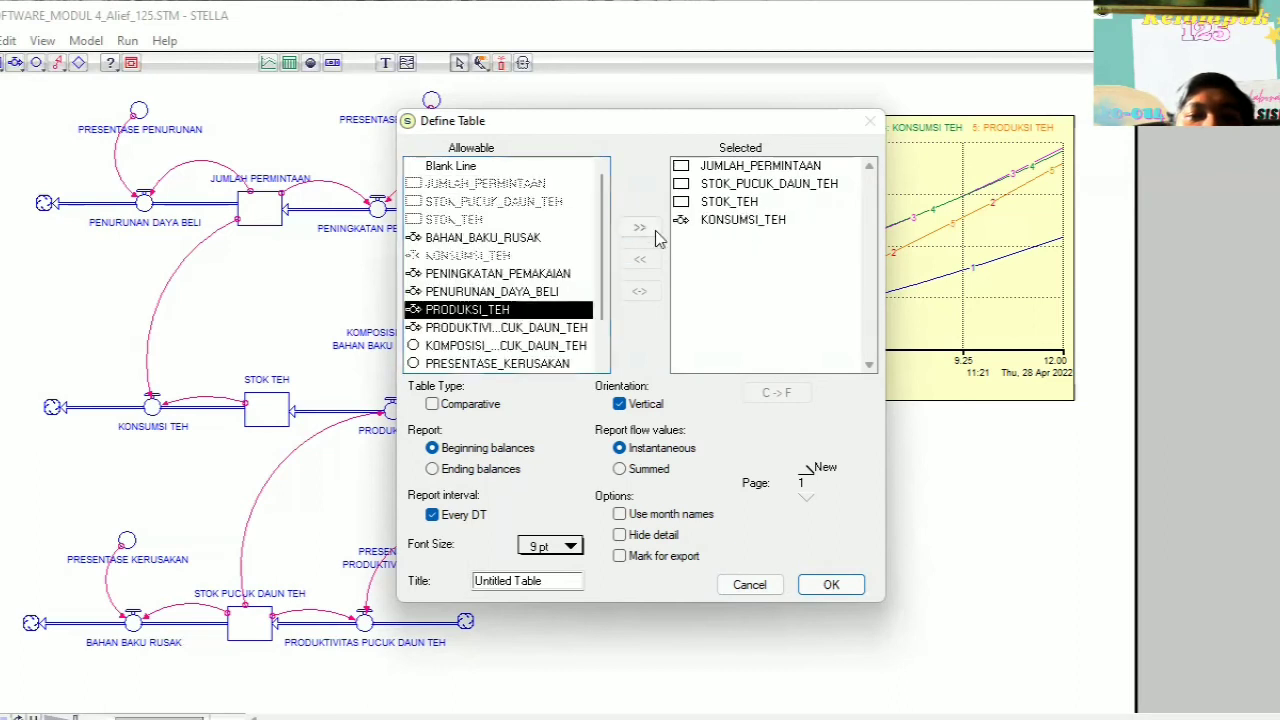
left_click(645, 230)
left_click(828, 584)
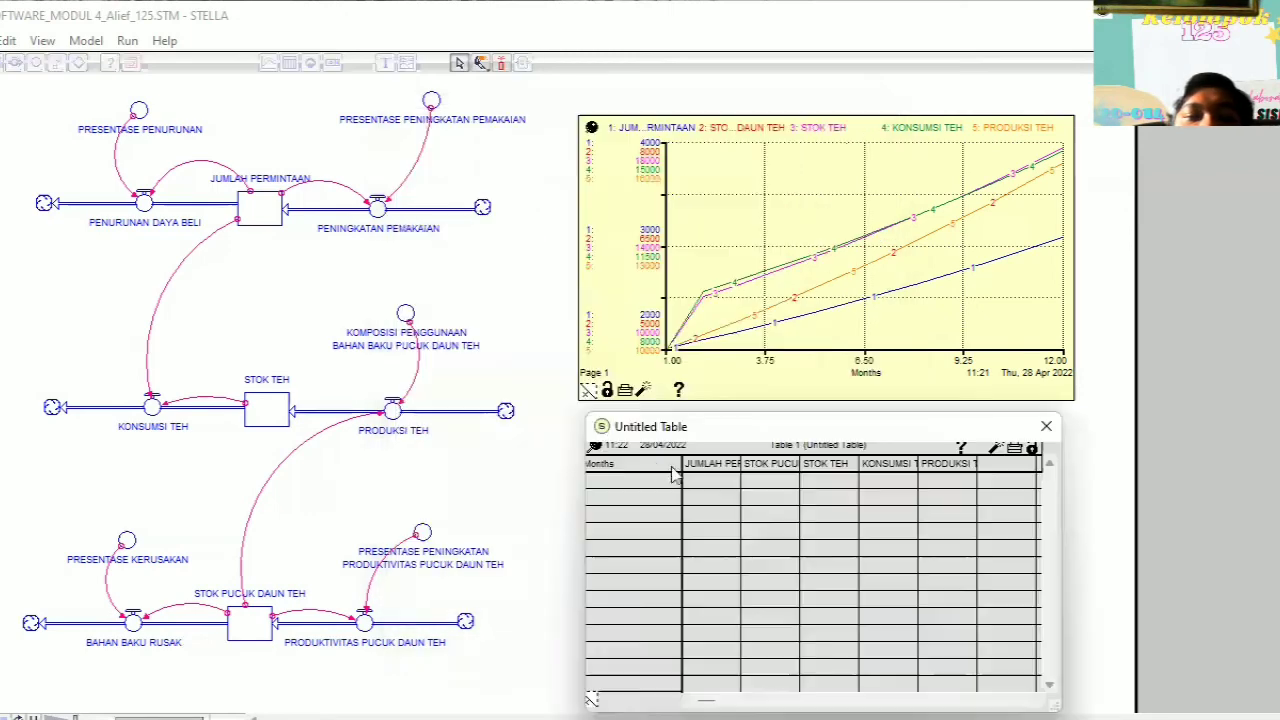
left_click(595, 447)
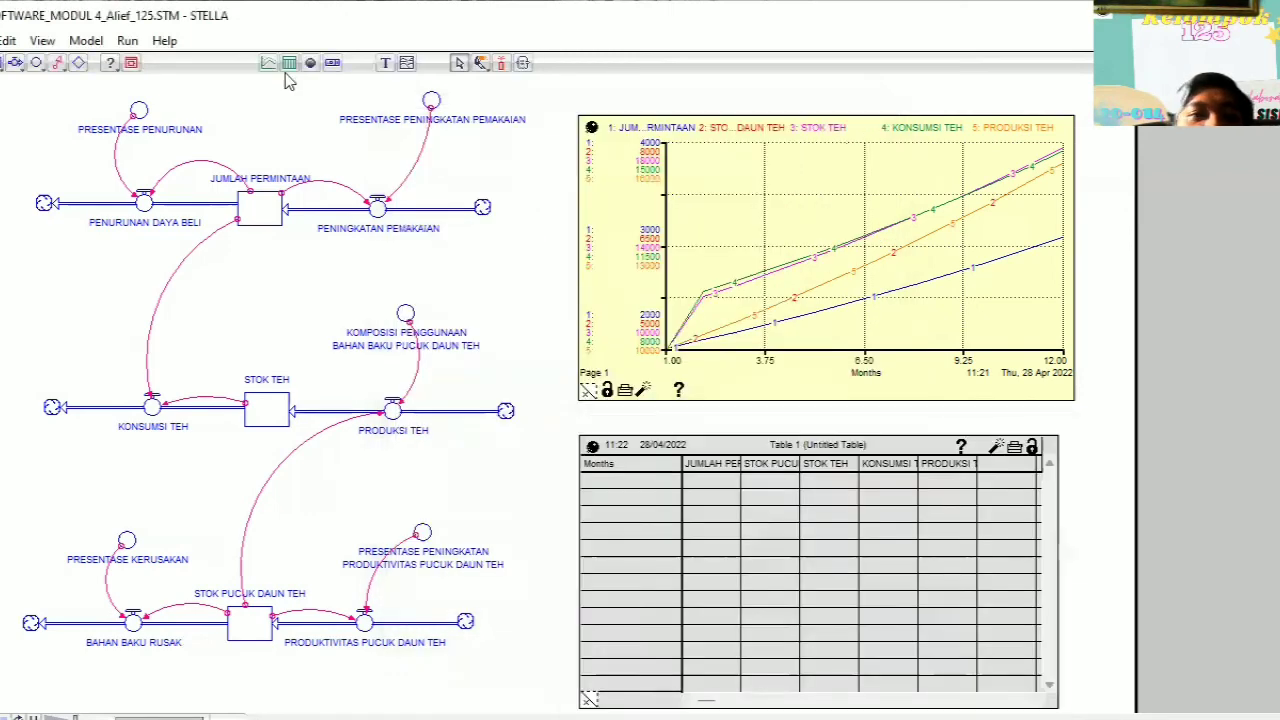
- Accept the 1 to 12 month run specs again and rerun the simulation to fill the table
left_click(128, 42)
left_click(225, 193)
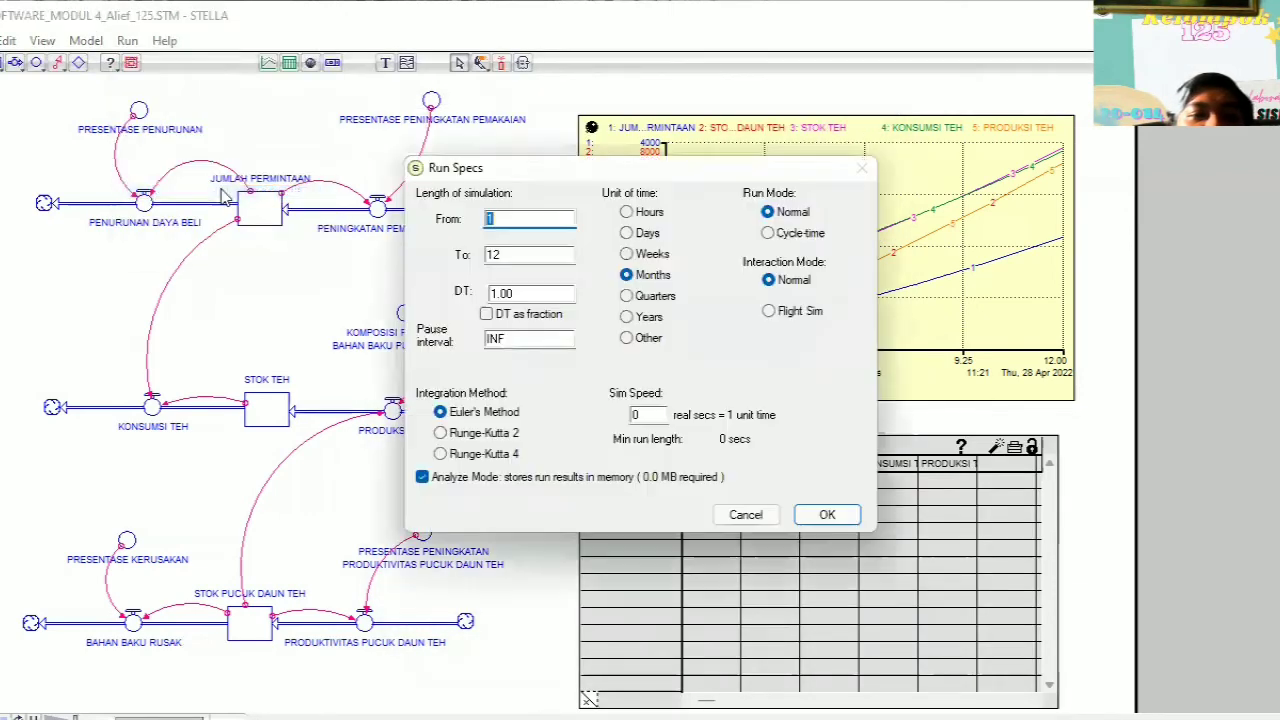
left_click(519, 220)
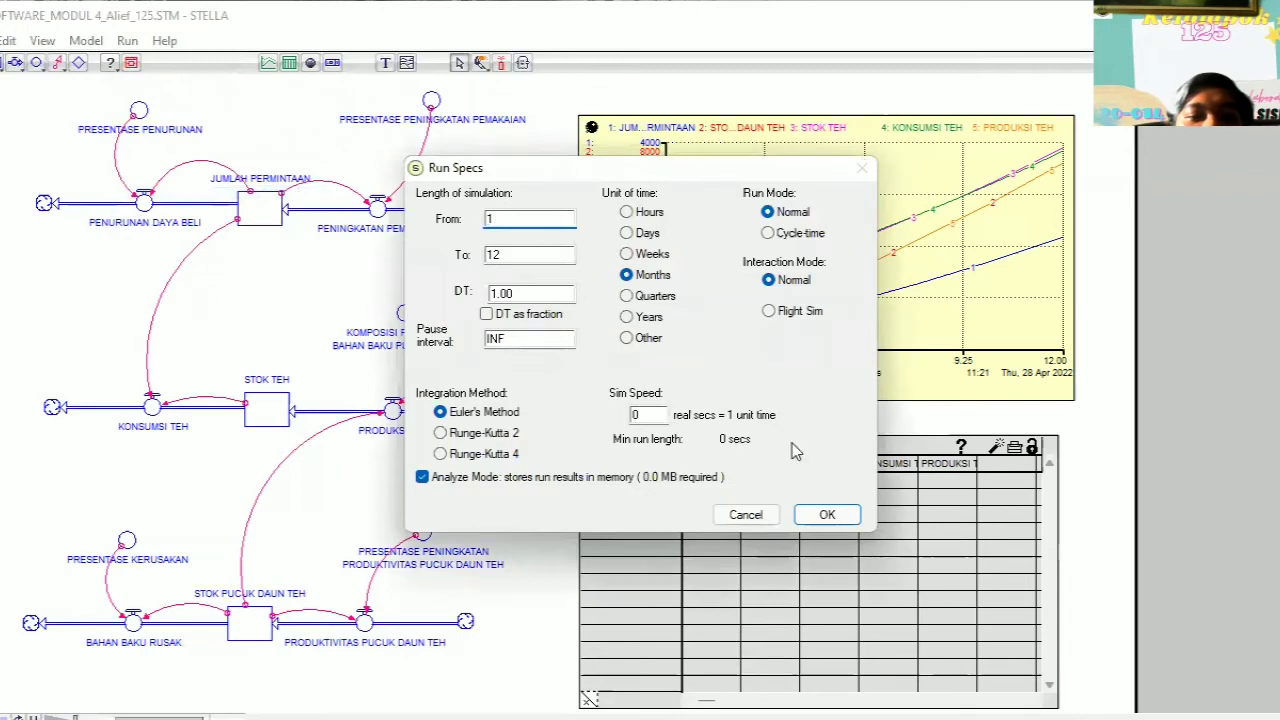
left_click(826, 515)
key("ctrl+r")
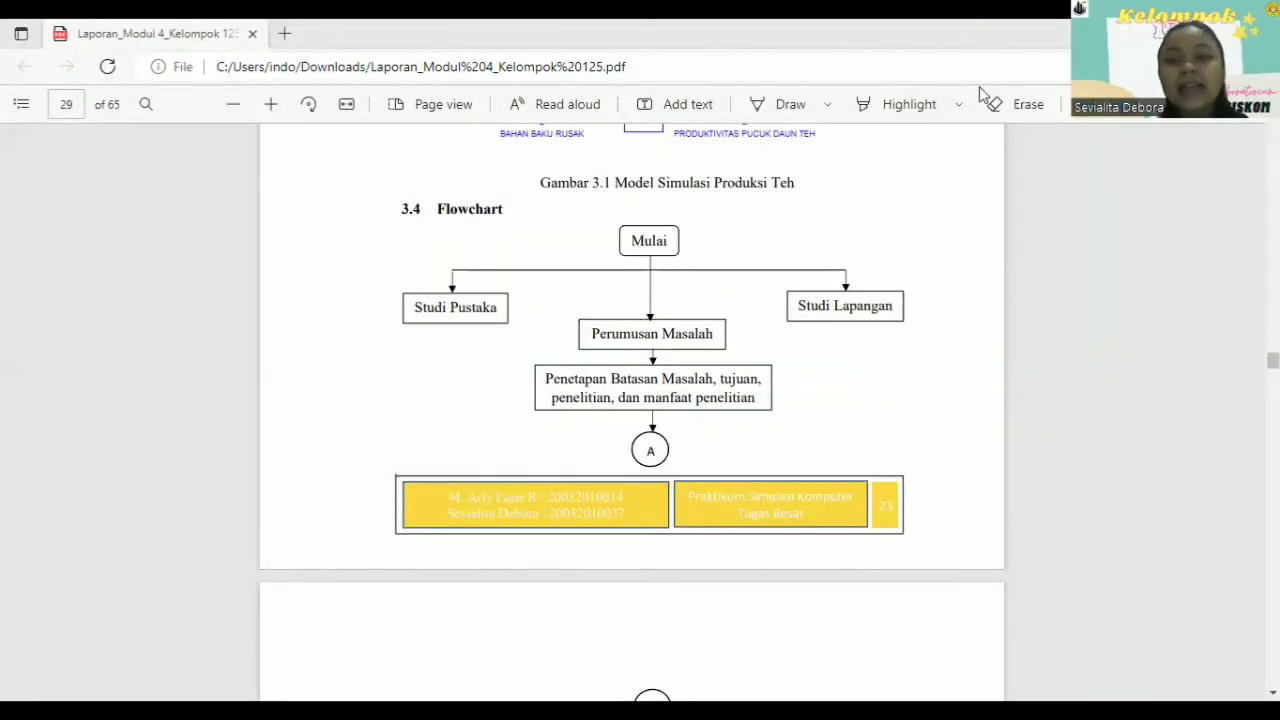
- Review the research flowchart in section 3.4 of the report PDF
scroll(946, 240, "down", 2)
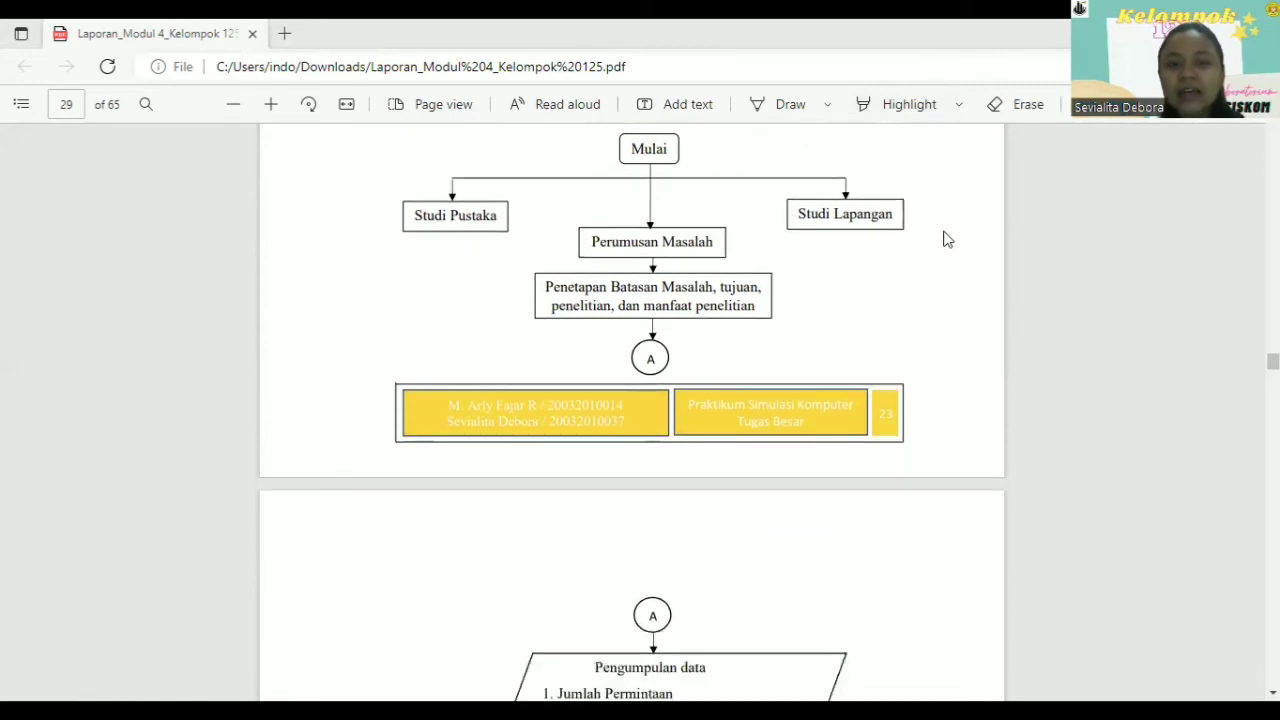